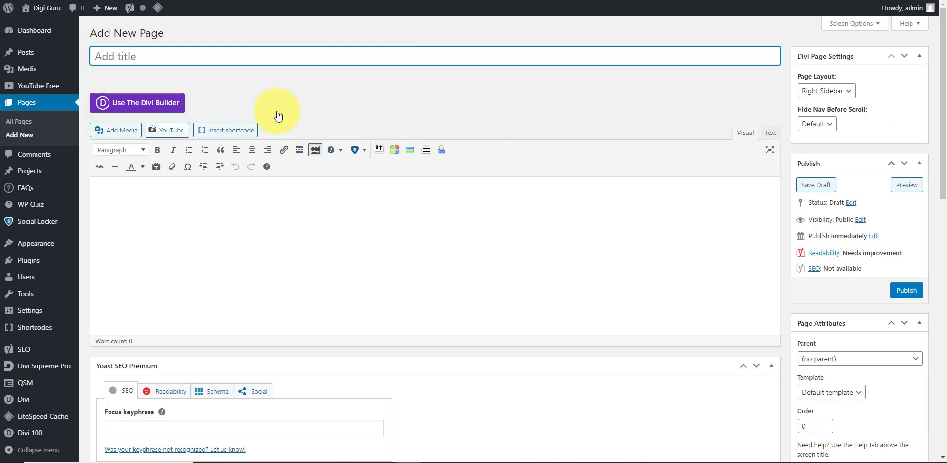
Switch the new page to the Divi Builder and insert a single full-width column in its row
left_click(150, 106)
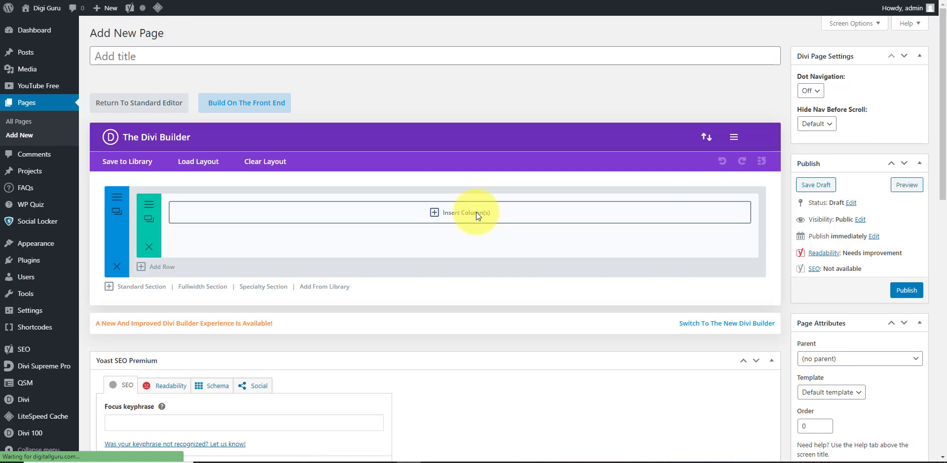
left_click(476, 214)
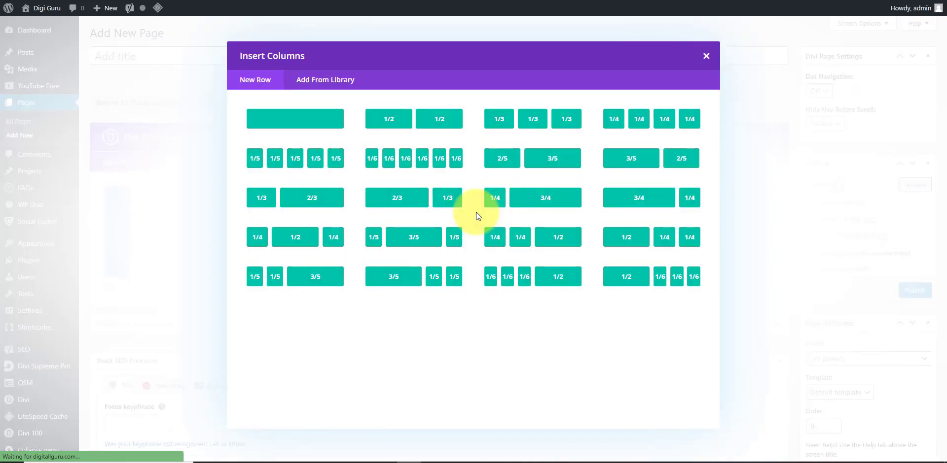
left_click(293, 119)
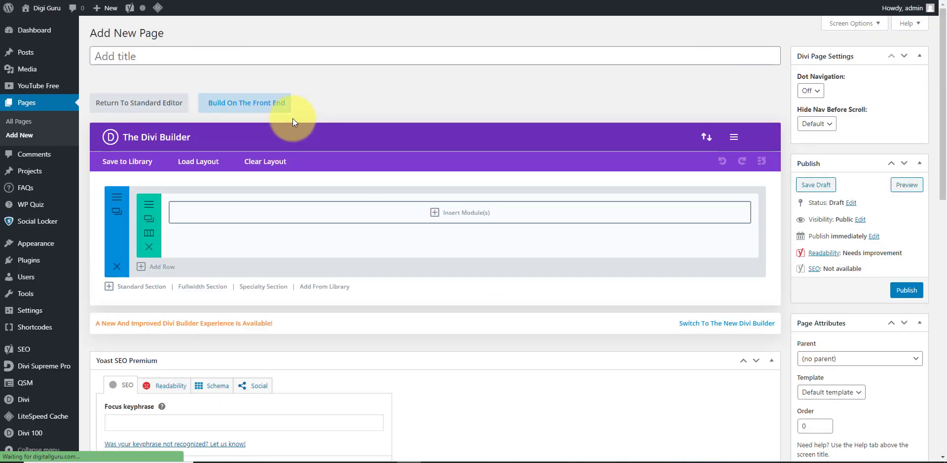
Insert a Pricing Tables module into the new column
left_click(469, 215)
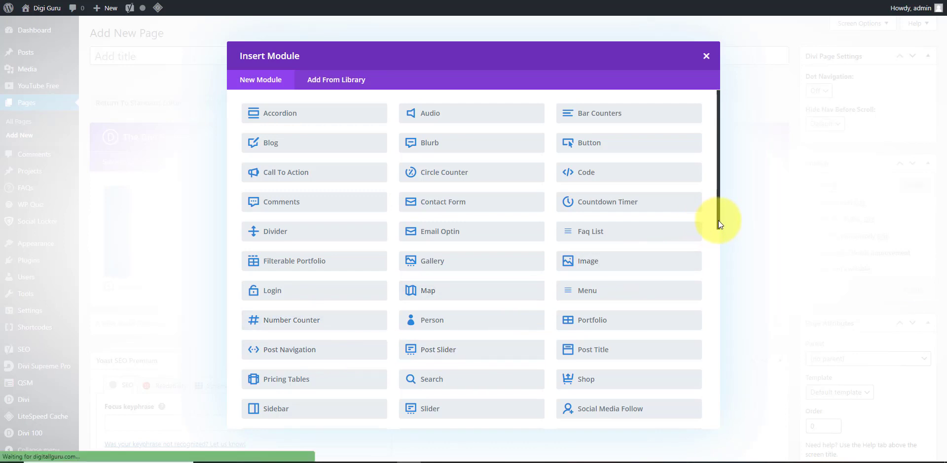
scroll(717, 234, "down", 1)
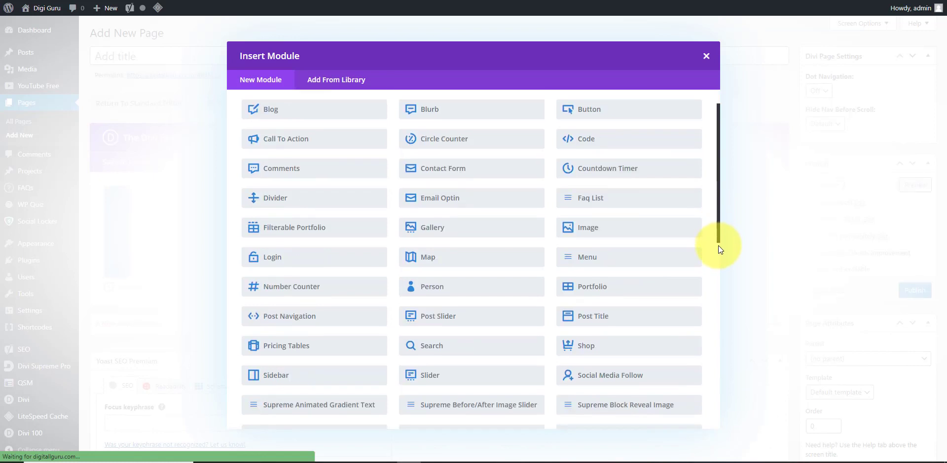
scroll(718, 254, "down", 2)
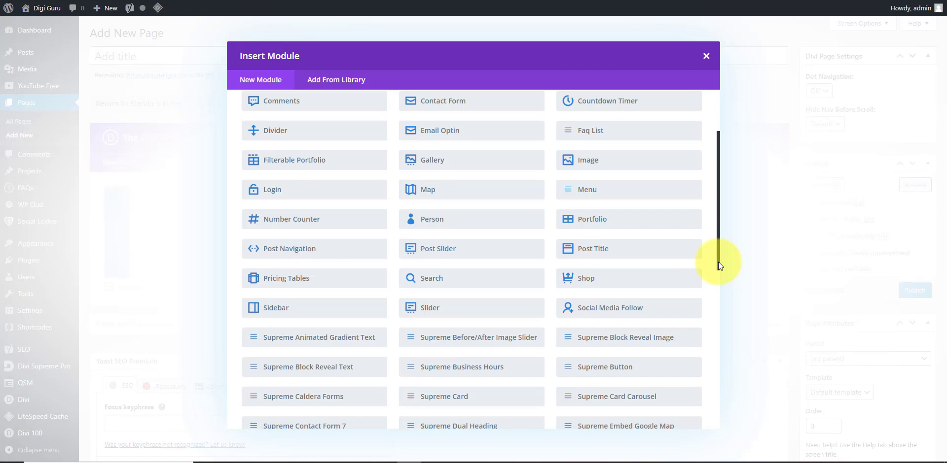
left_click(307, 284)
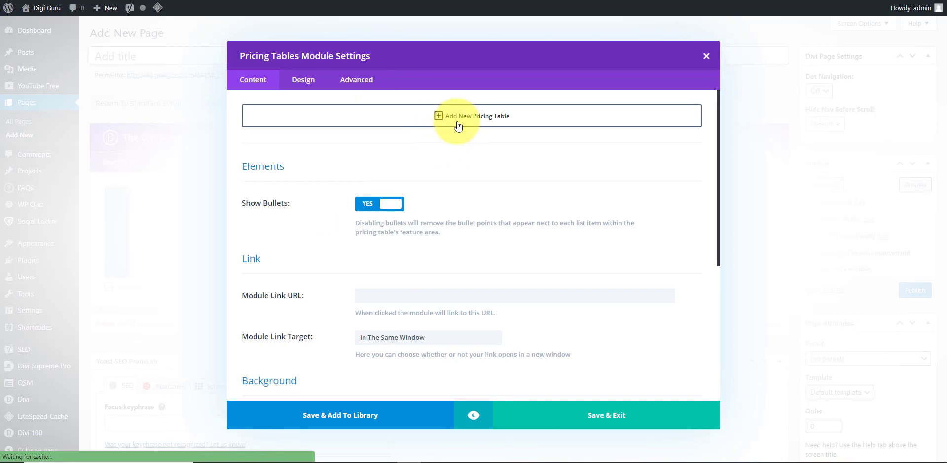
Add a new pricing table titled "Monthly pricing plan" with the subtitle "small plan small benefits"
left_click(491, 124)
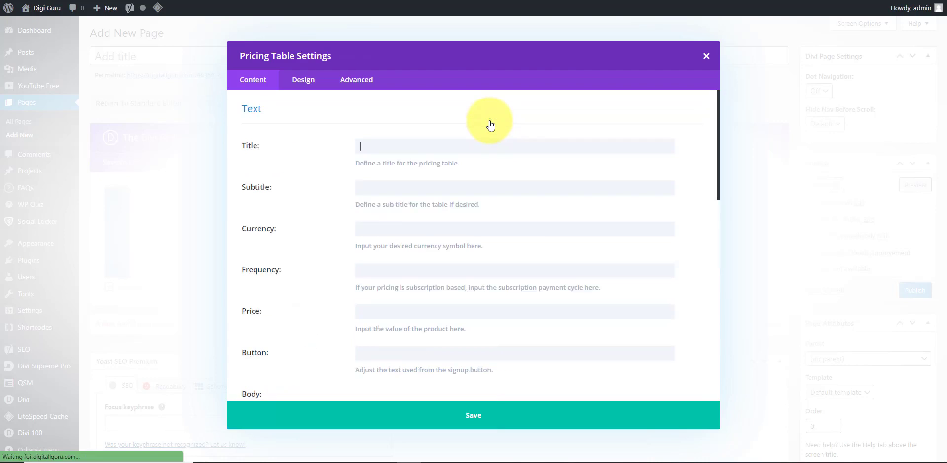
type("M")
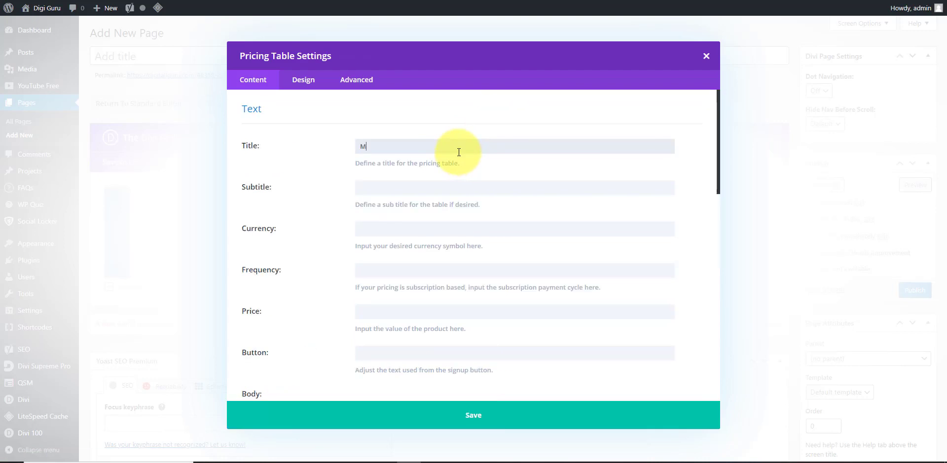
type("onthly pricing plan")
left_click(454, 189)
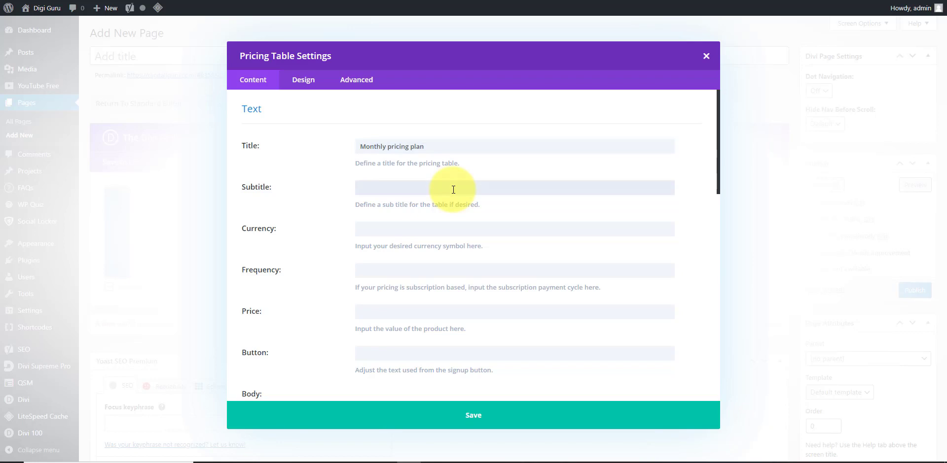
type("small plan small benefits")
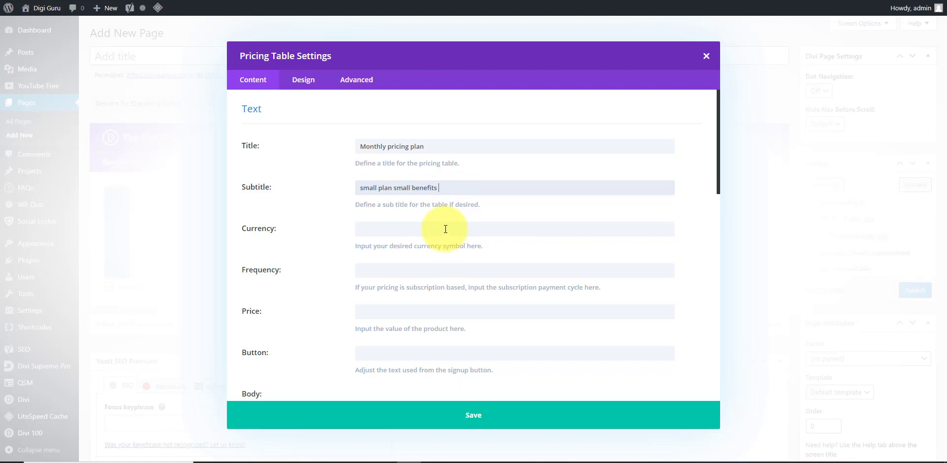
Set the pricing table's currency to Rs and its price to 1000, leaving the frequency blank
left_click(445, 230)
type("Rs")
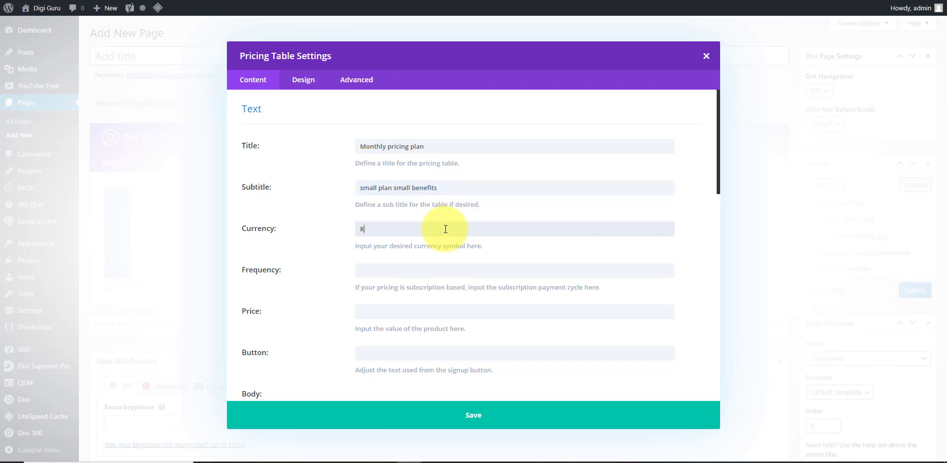
left_click(439, 270)
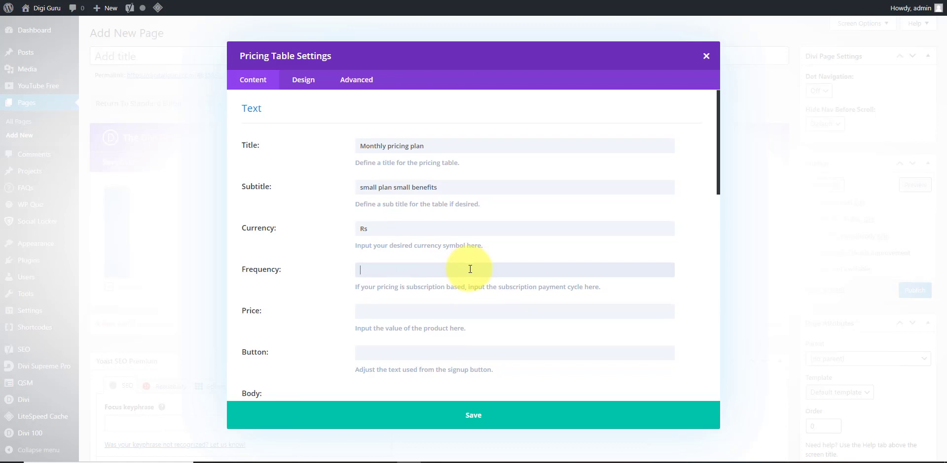
scroll(450, 277, "down", 1)
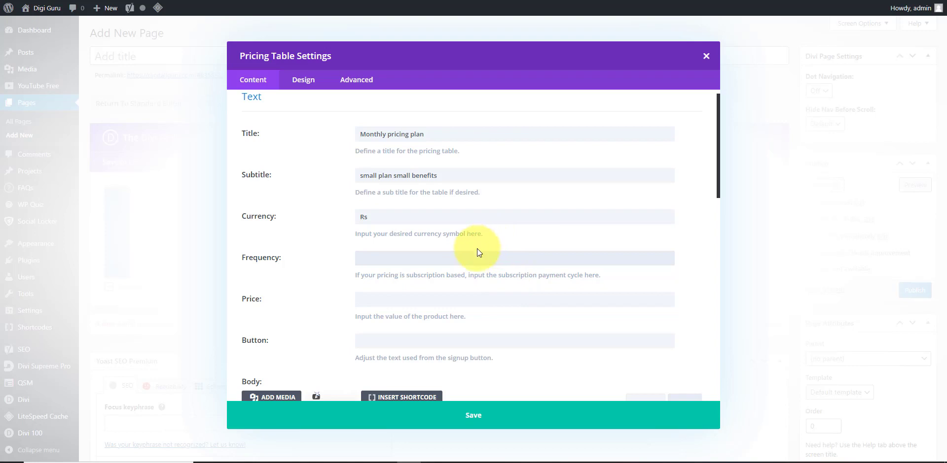
left_click(422, 302)
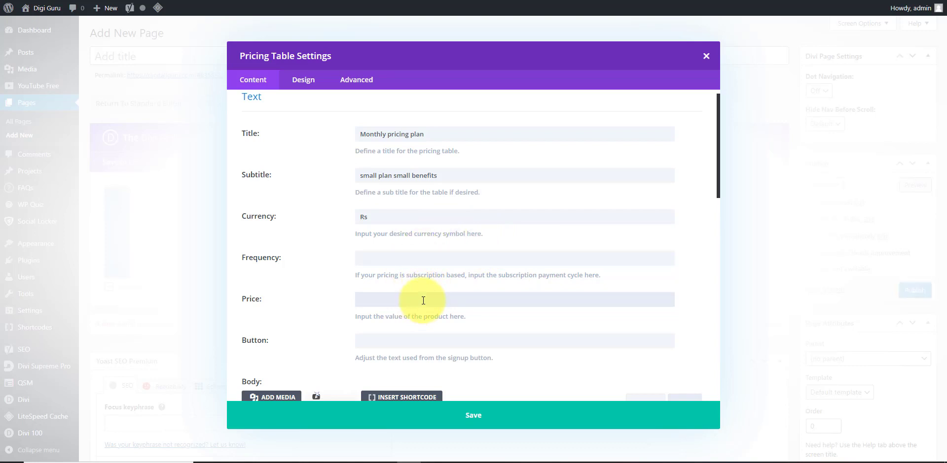
type("1000")
Set the pricing table's button text to "Buy Now"
scroll(423, 301, "down", 1)
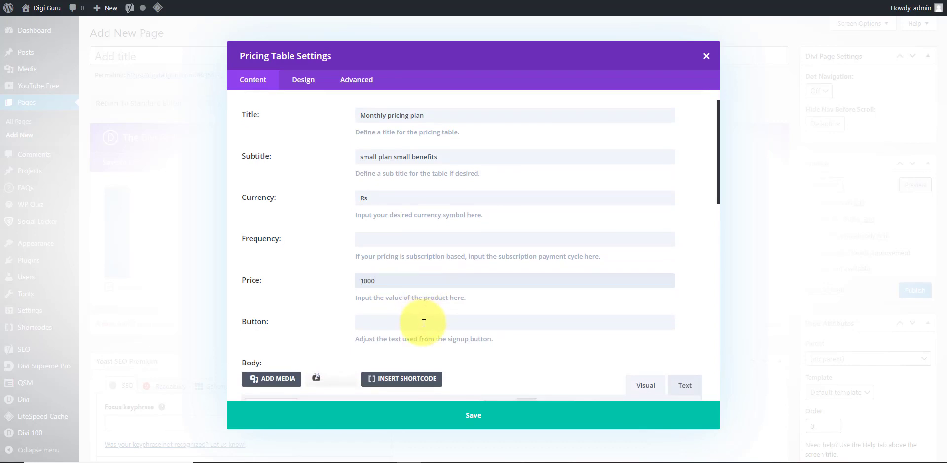
left_click(424, 323)
type("Buy Now")
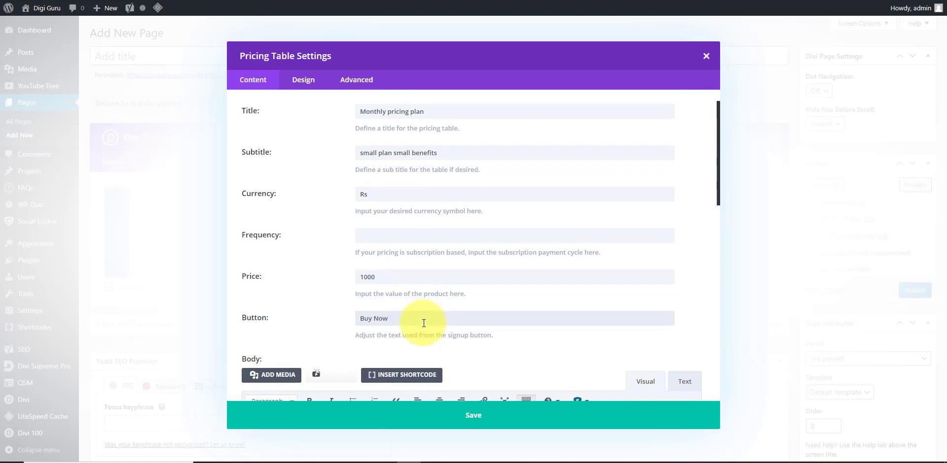
Look through the pricing table's body, link and background settings
scroll(423, 323, "down", 5)
scroll(423, 323, "down", 3)
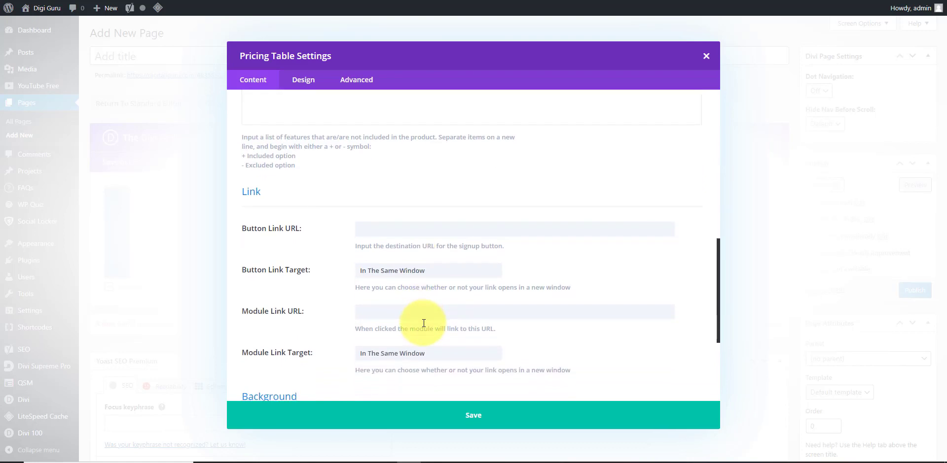
scroll(423, 324, "down", 1)
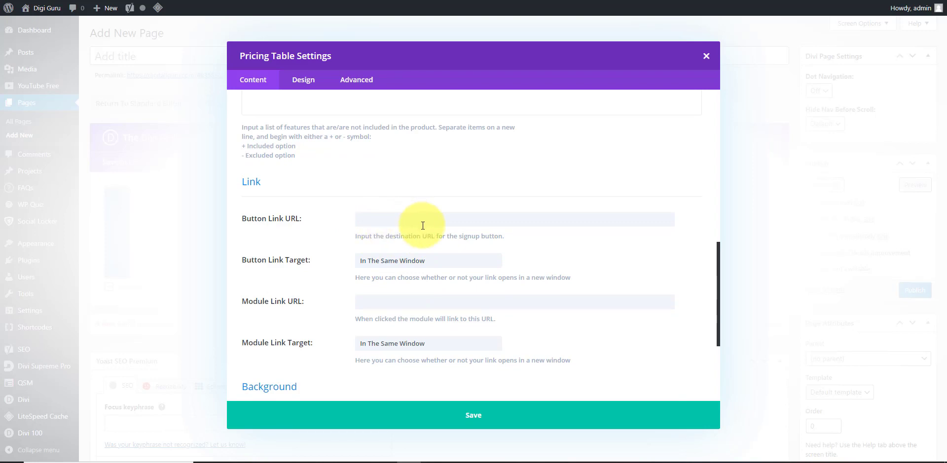
scroll(422, 225, "up", 1)
scroll(367, 243, "down", 1)
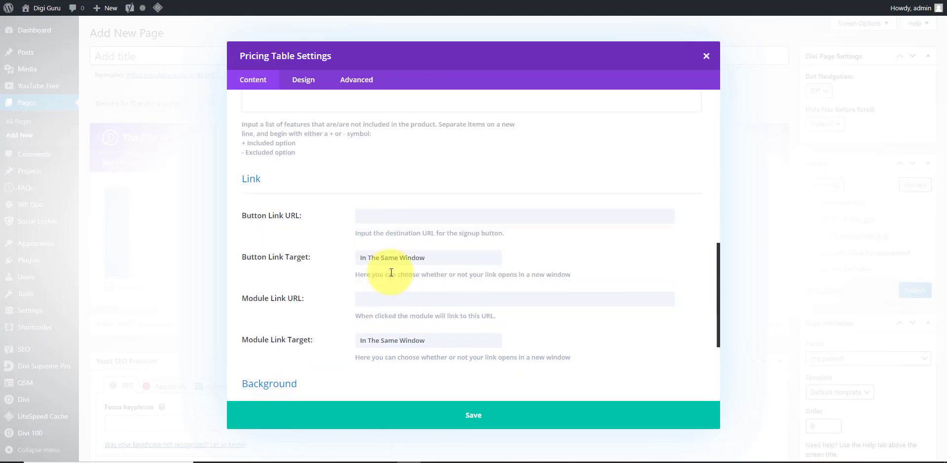
scroll(391, 272, "down", 2)
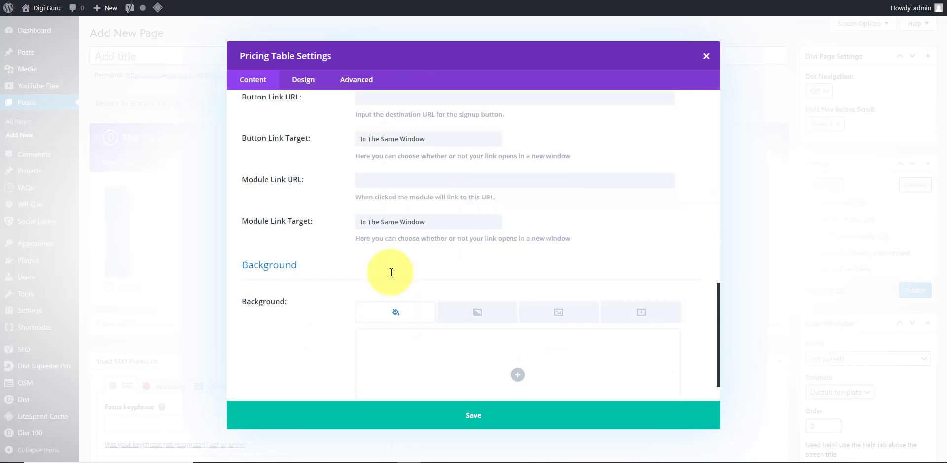
Center the pricing table's text alignment in its design settings and look over the title text options
left_click(303, 85)
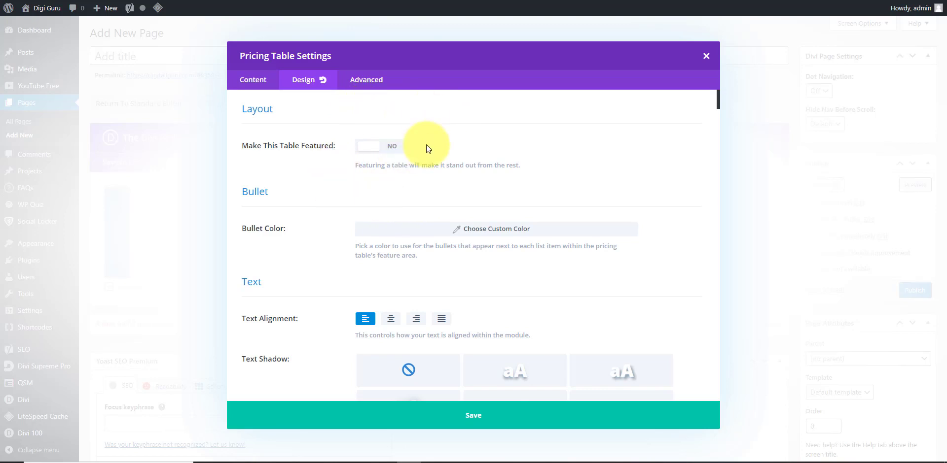
scroll(507, 192, "down", 2)
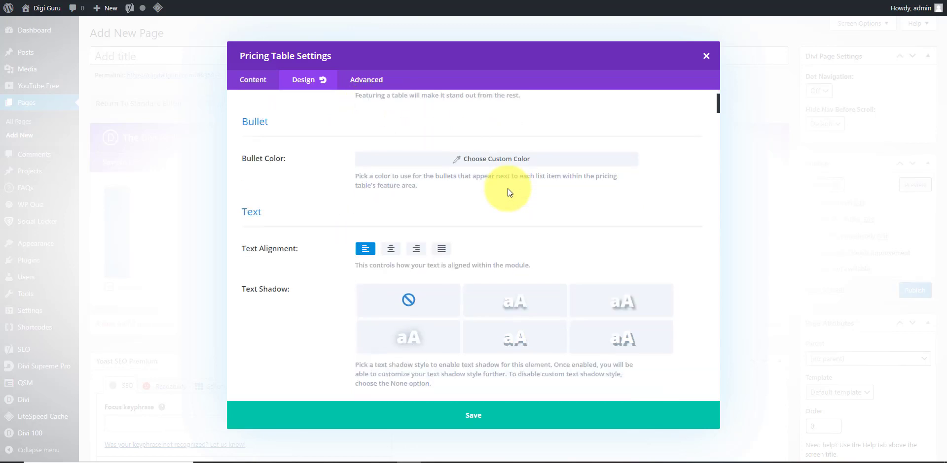
scroll(507, 188, "down", 1)
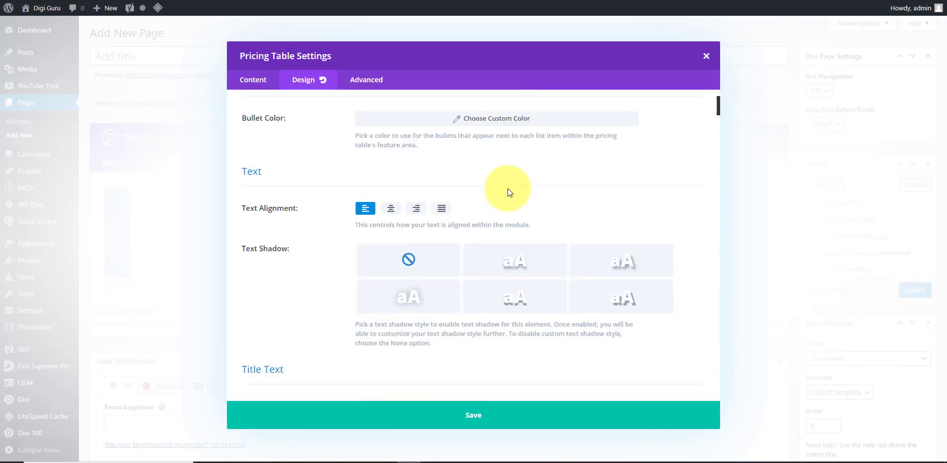
left_click(390, 209)
scroll(552, 165, "down", 4)
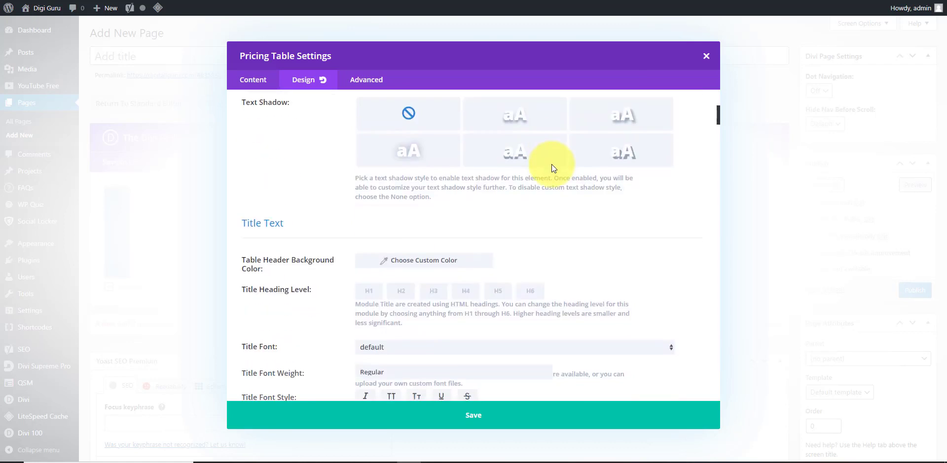
scroll(551, 164, "down", 14)
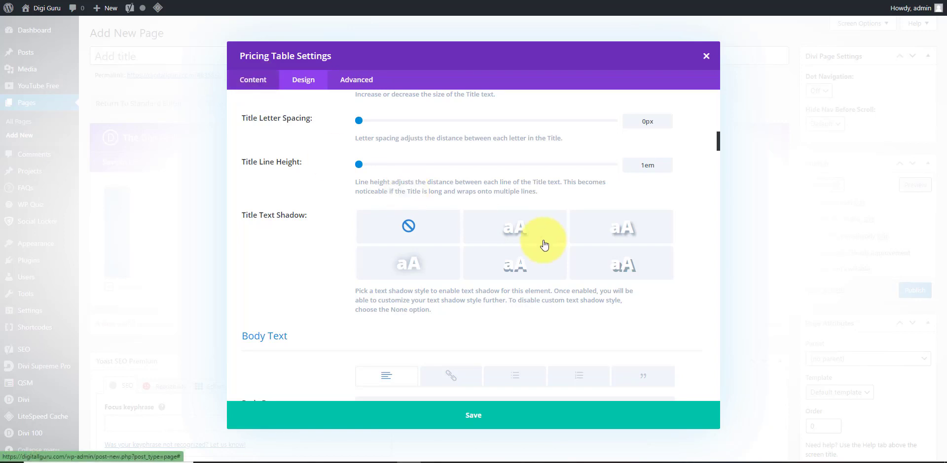
Enter the body text "This is a monthly plan , where you get all the services active for a month and you can renew the services again"
left_click(256, 81)
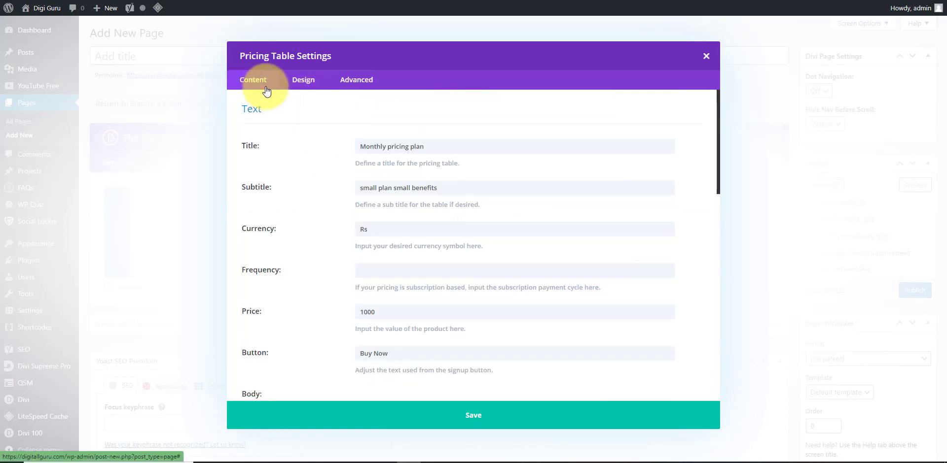
scroll(493, 221, "down", 7)
scroll(493, 221, "down", 1)
left_click(417, 200)
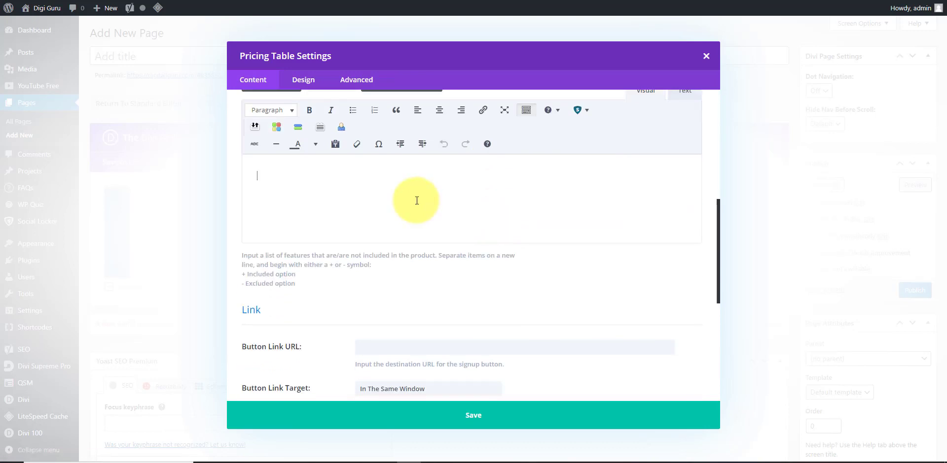
type("This is a monthl")
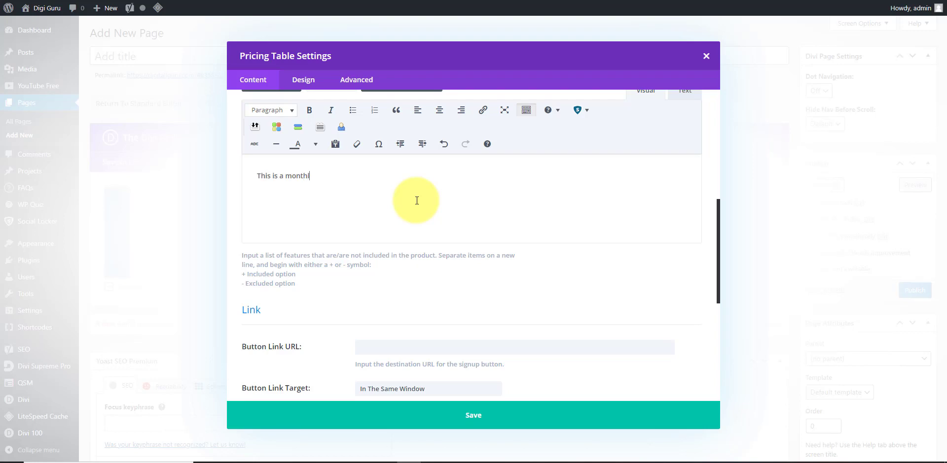
type("y plan , where you get all th")
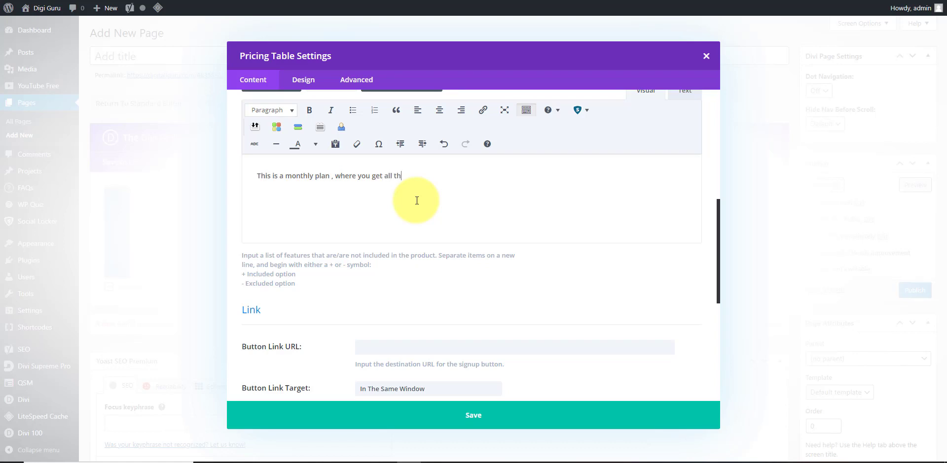
type("e services active for a mon")
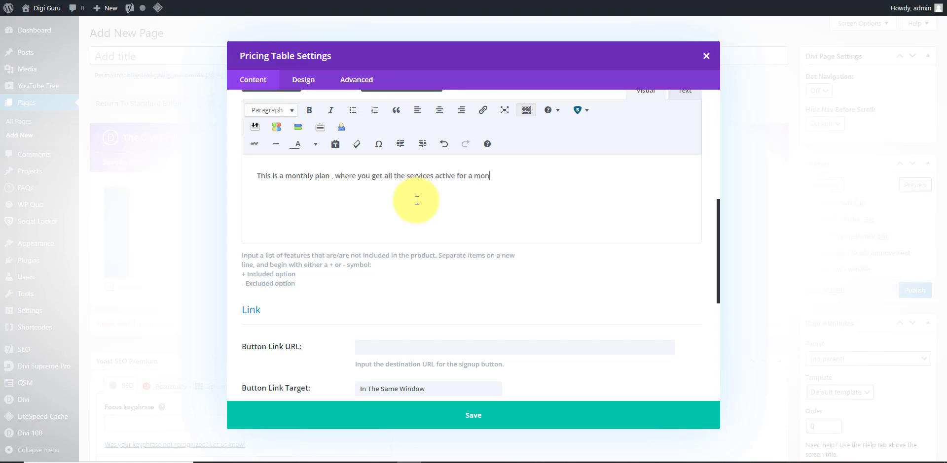
type("th and you can reniew the ")
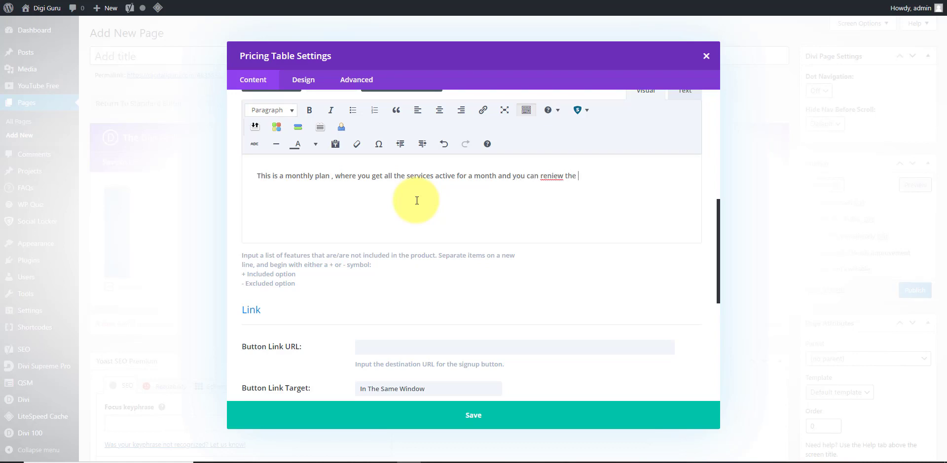
type("services again")
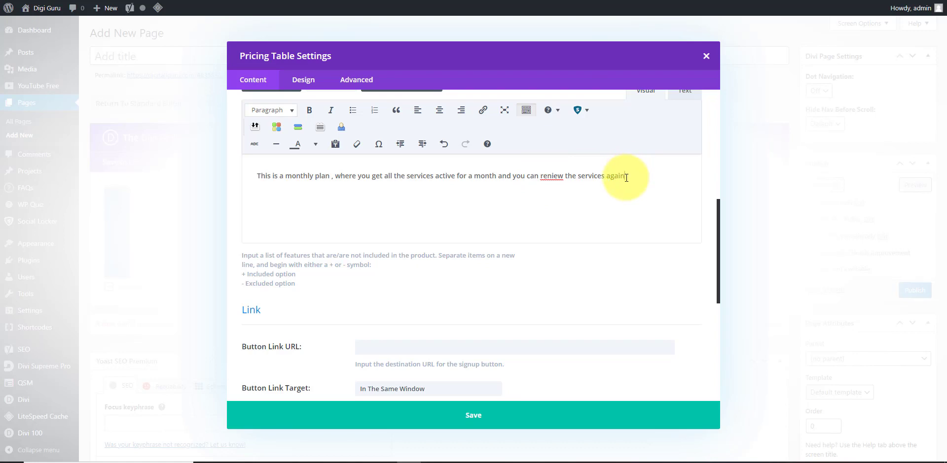
left_click(555, 176)
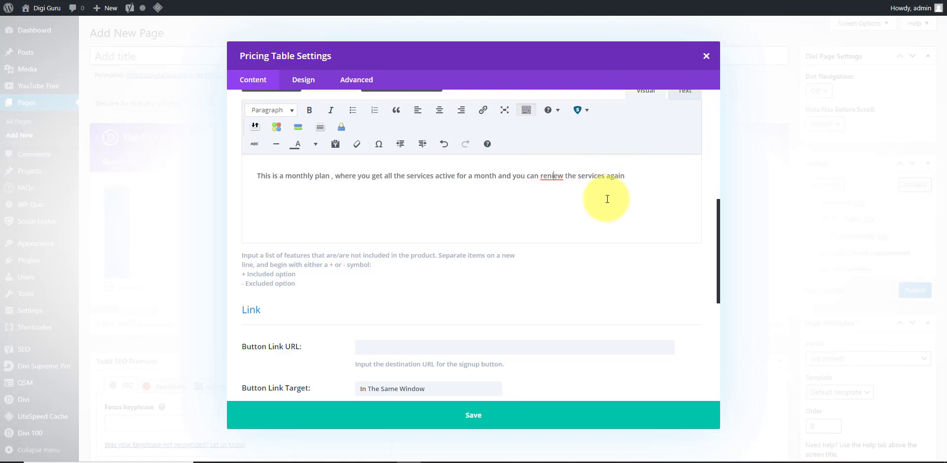
key("BackSpace")
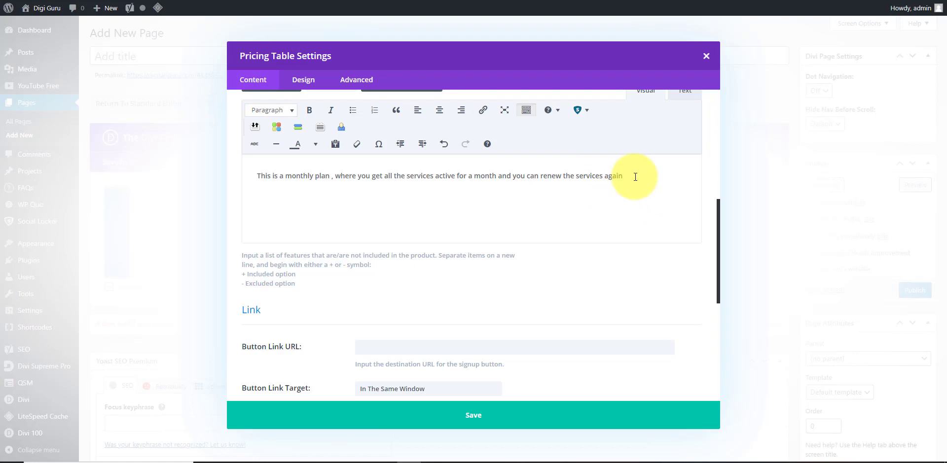
End the body sentence with a period, paste four copies of it after the original, and save the monthly pricing table
type(".")
key("ctrl+a")
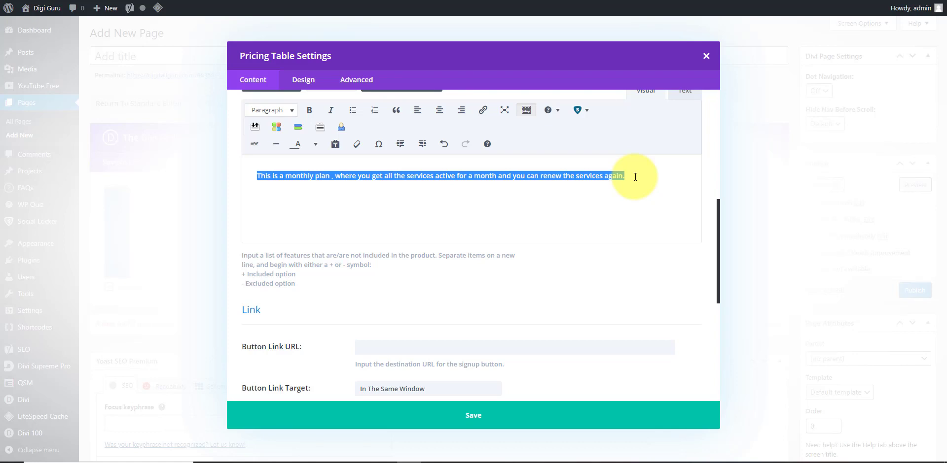
left_click(635, 177)
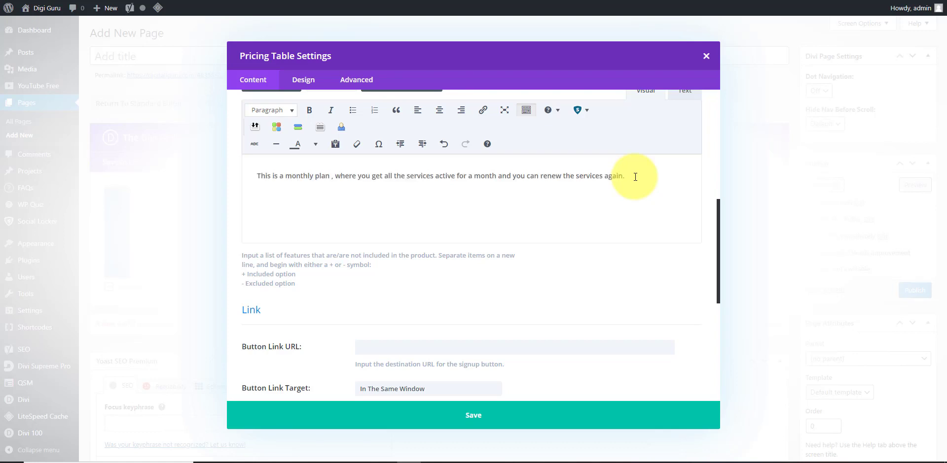
key("ctrl+v")
key("ctrl+v")
key("ctrl+v")
key("ctrl+v")
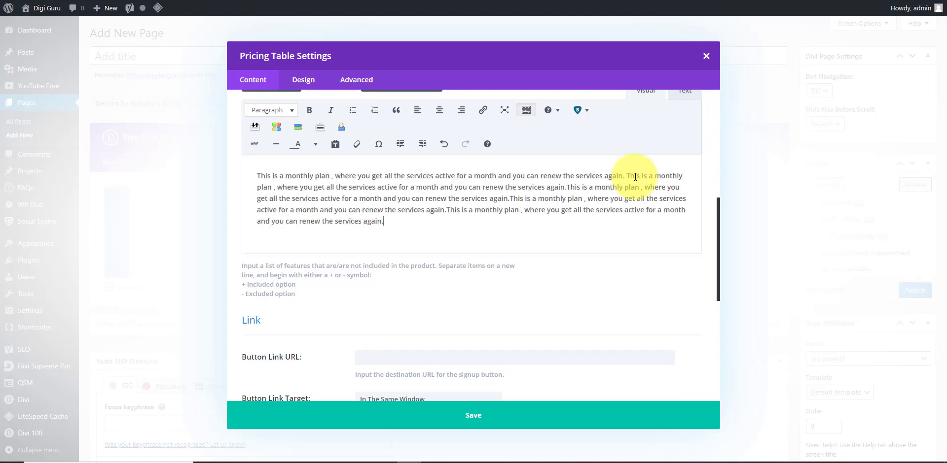
scroll(556, 282, "down", 3)
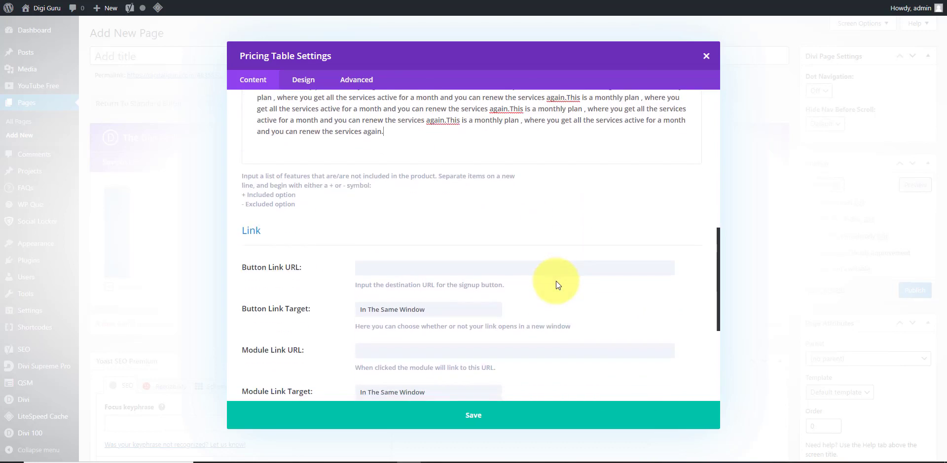
scroll(555, 285, "up", 2)
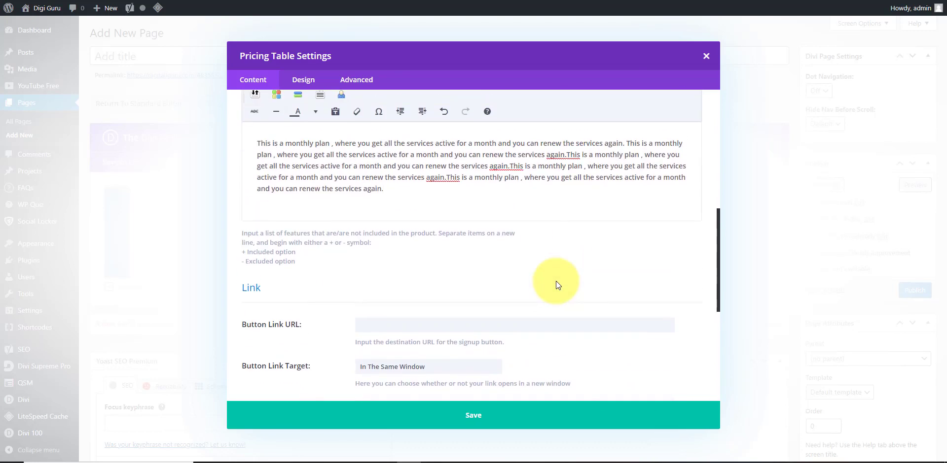
left_click(529, 416)
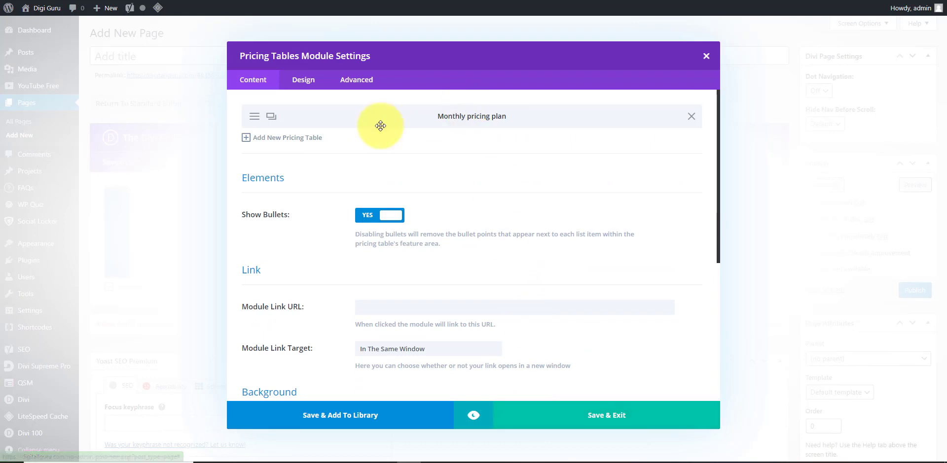
Add a new pricing table and title it "6 Months Plan"
left_click(280, 140)
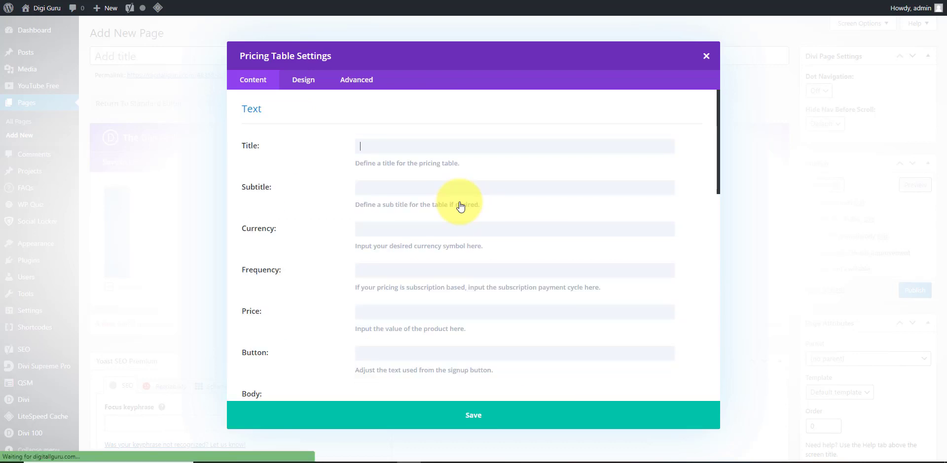
type("Q")
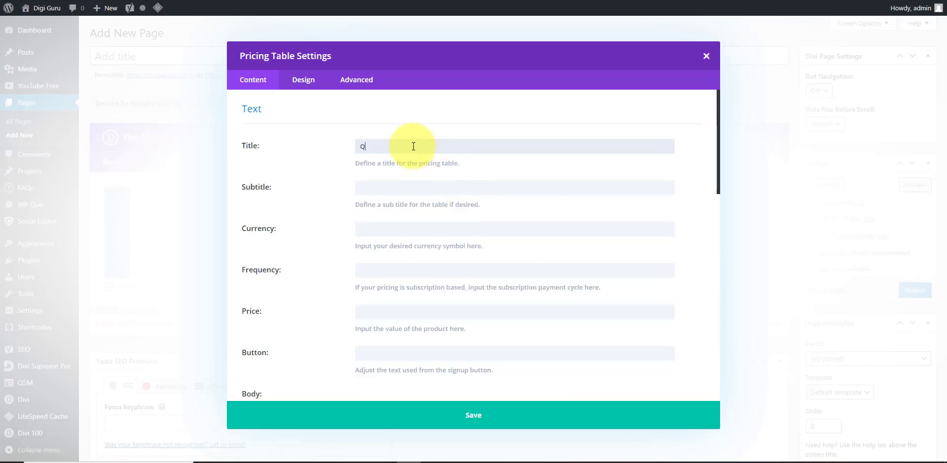
type("uaterly")
key("BackSpace")
key("BackSpace")
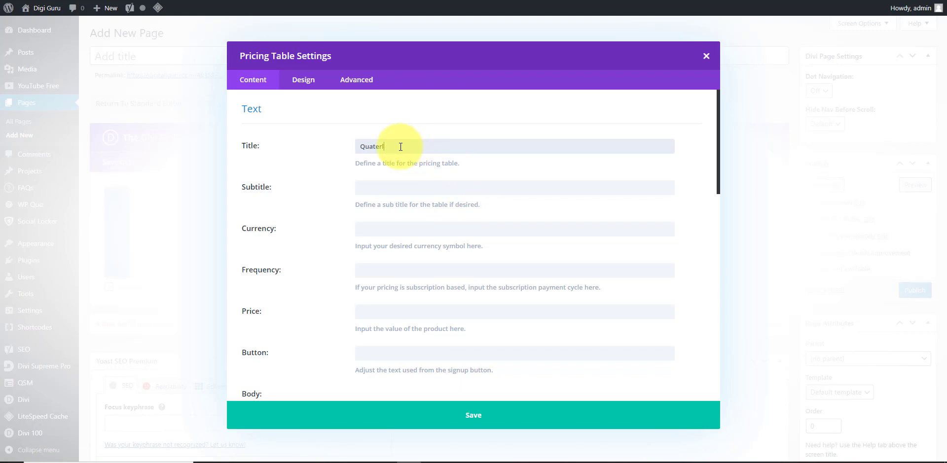
key("BackSpace")
key("BackSpace")
key("BackSpace")
key("BackSpace")
type("6 Months Pla")
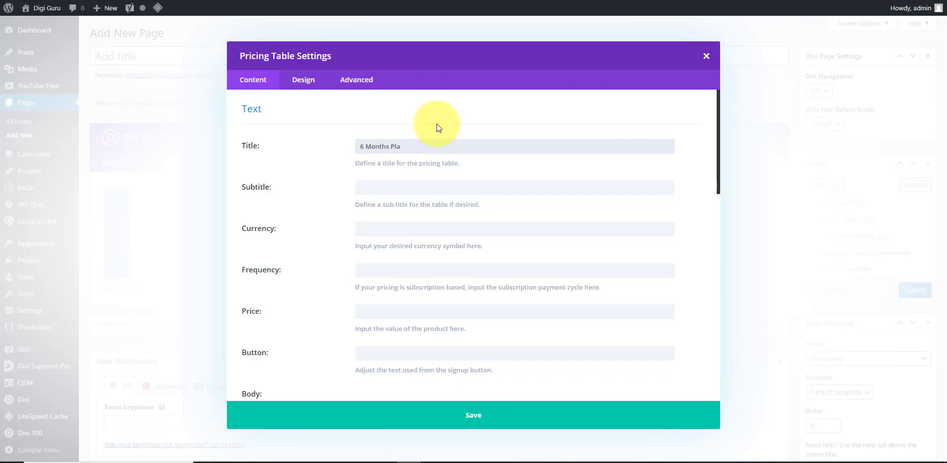
type("n")
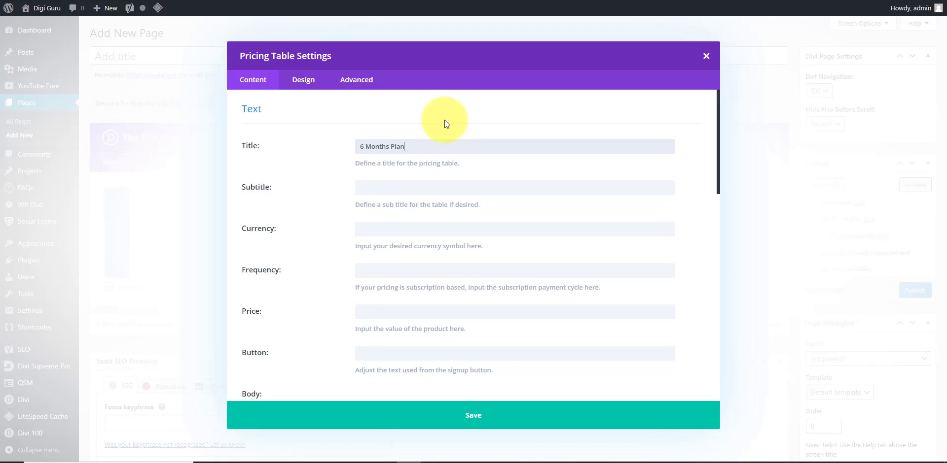
Set the subtitle to "This is more economic plan to select", the currency to "Rs" and the price to 5000
left_click(438, 185)
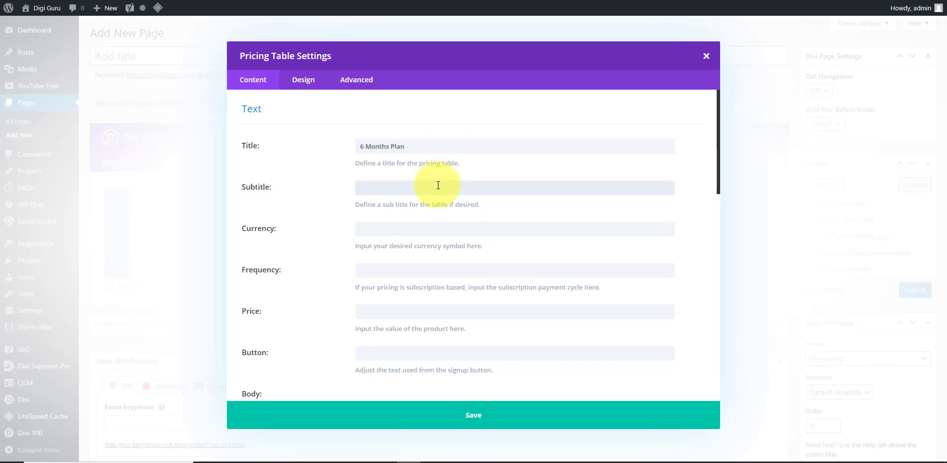
type("This is more economic plan to select")
left_click(442, 223)
type("Rs")
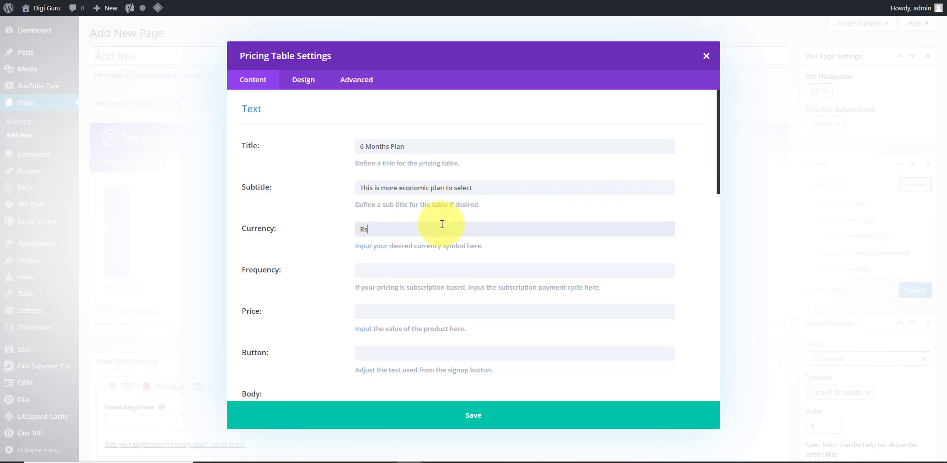
left_click(405, 311)
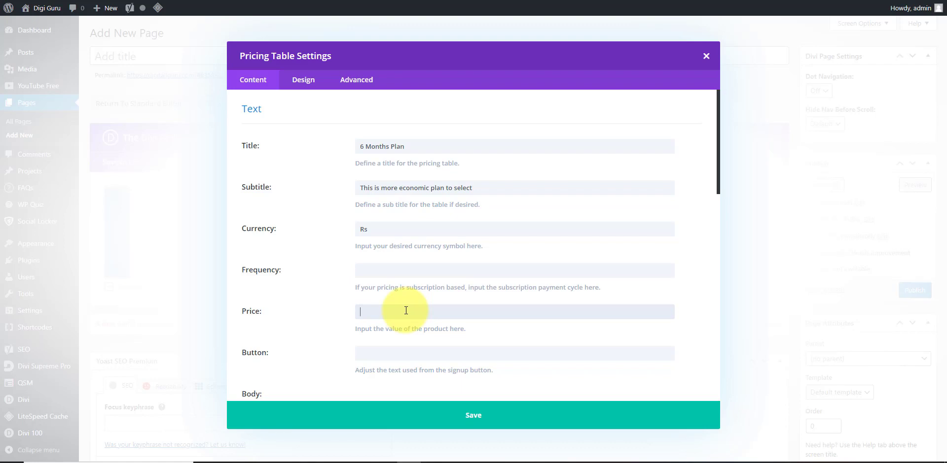
type("5000")
Fill the 6 Months Plan's body with five pasted copies of the monthly plan sentence
scroll(406, 311, "down", 3)
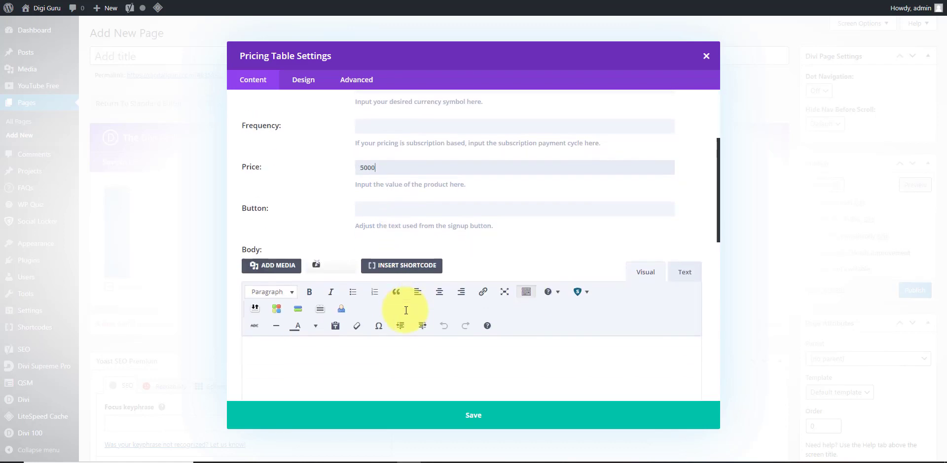
left_click(384, 348)
key("ctrl+v")
key("ctrl+v")
key("ctrl+v")
key("ctrl+v")
key("ctrl+v")
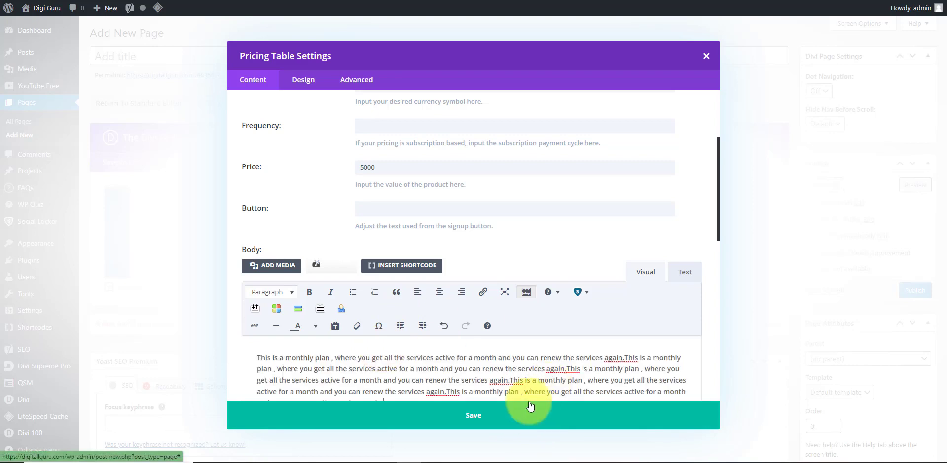
Make the 6 Months Plan a featured table in its design settings and save it
left_click(304, 85)
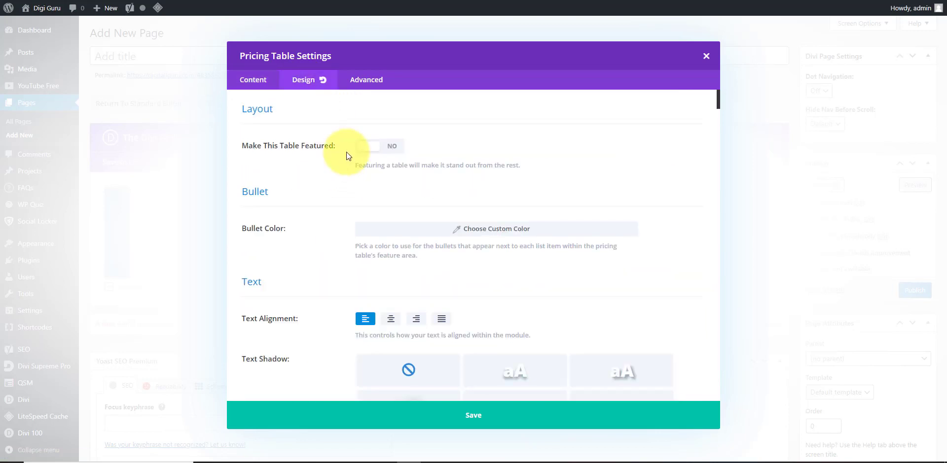
left_click(401, 149)
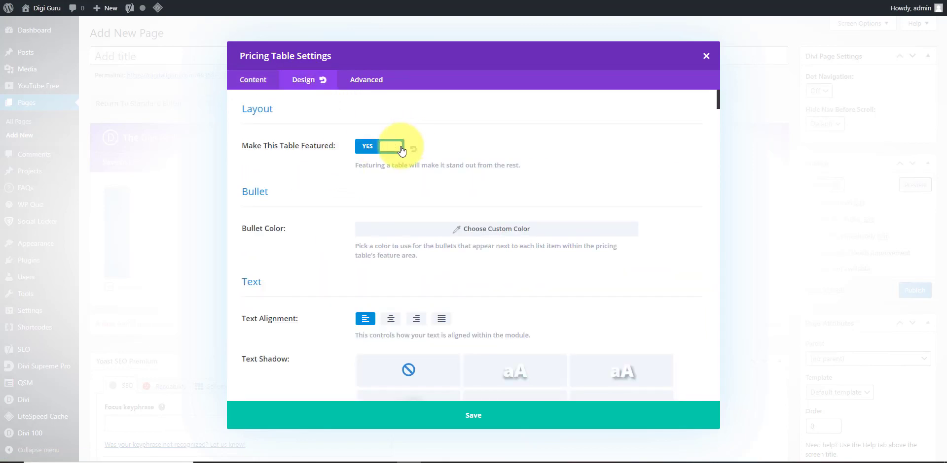
left_click(481, 417)
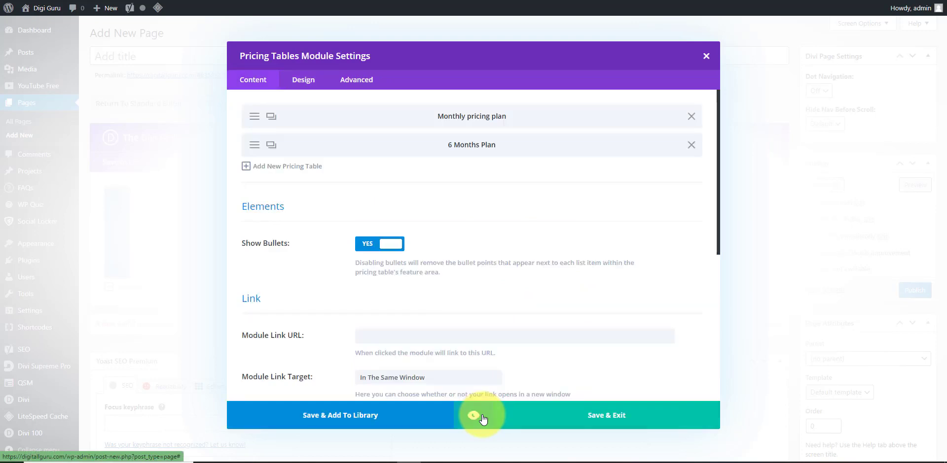
left_click(301, 167)
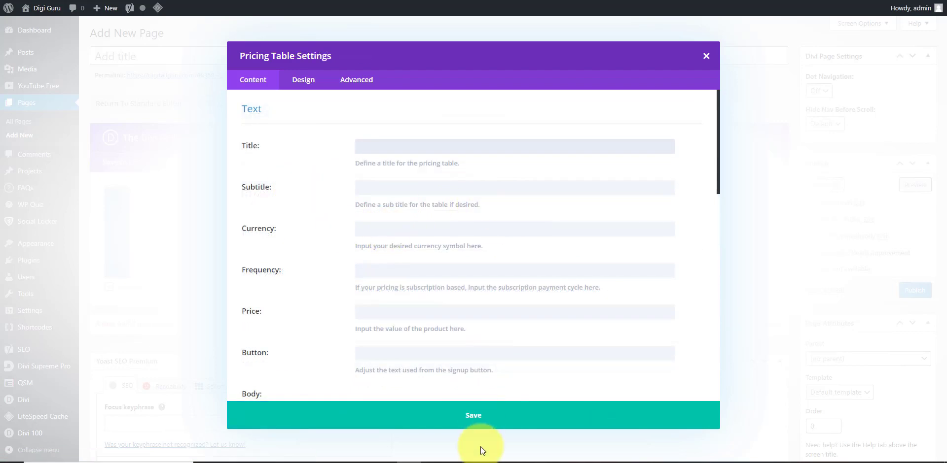
left_click(504, 419)
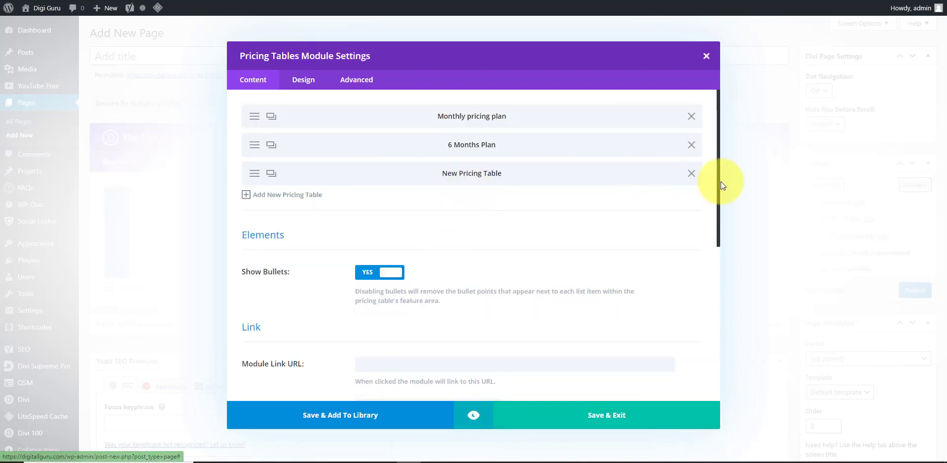
left_click(691, 174)
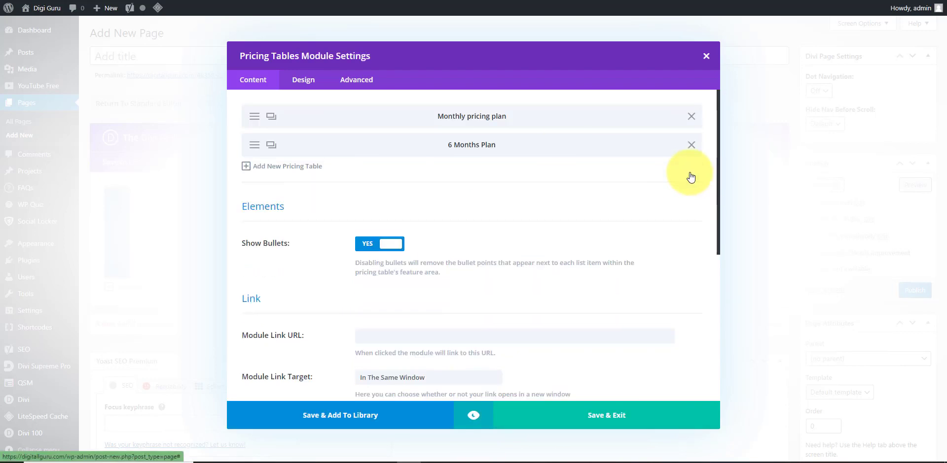
Duplicate the "Monthly pricing plan" table and move the copy below "6 Months Plan"
left_click(271, 116)
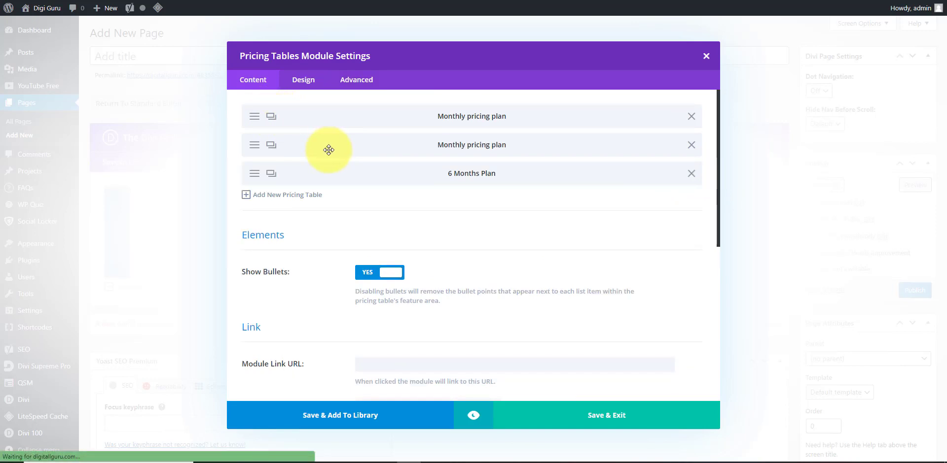
left_click_drag(327, 190, 326, 205)
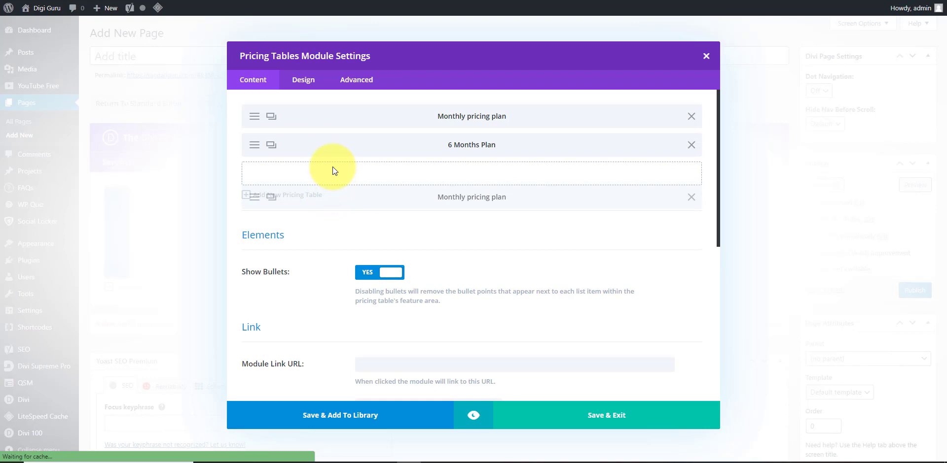
left_click_drag(333, 167, 333, 168)
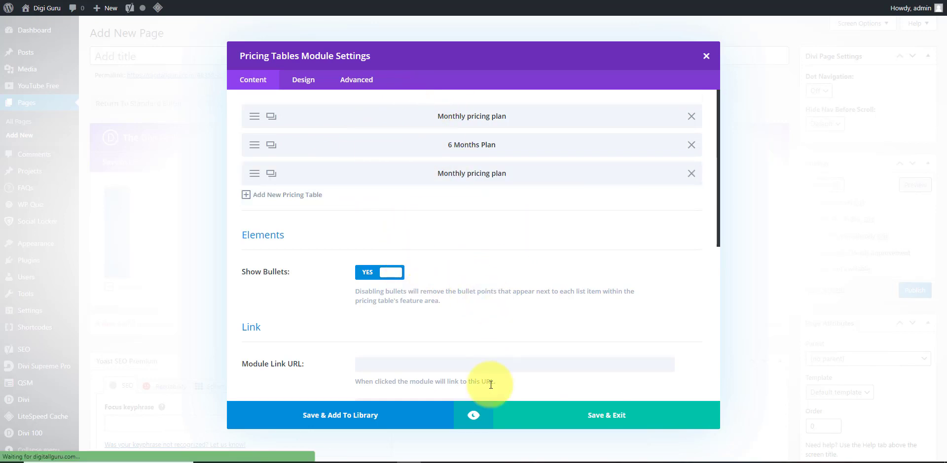
Save and exit the Pricing Tables module, preview the page, and return to the page editor
left_click(608, 415)
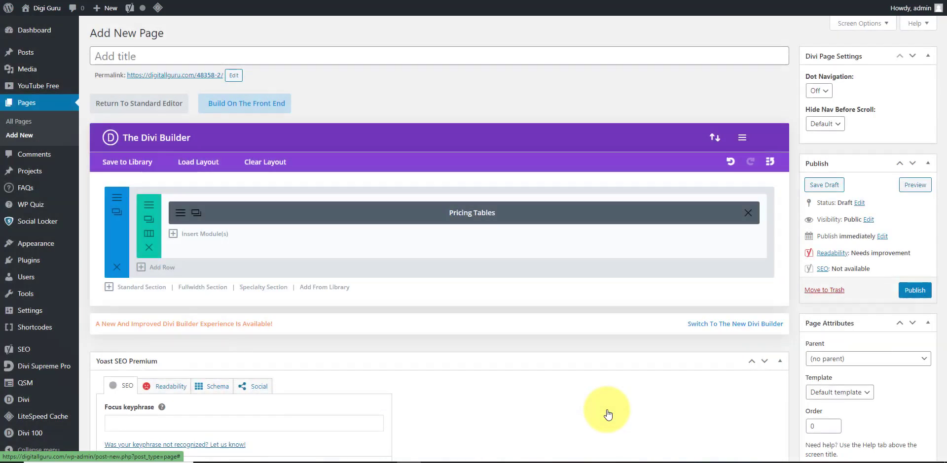
left_click(906, 186)
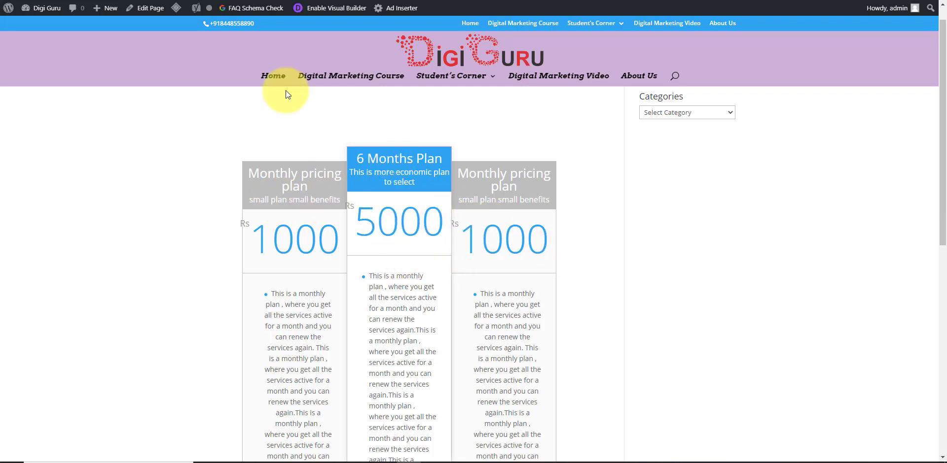
key("ctrl+shift+Tab")
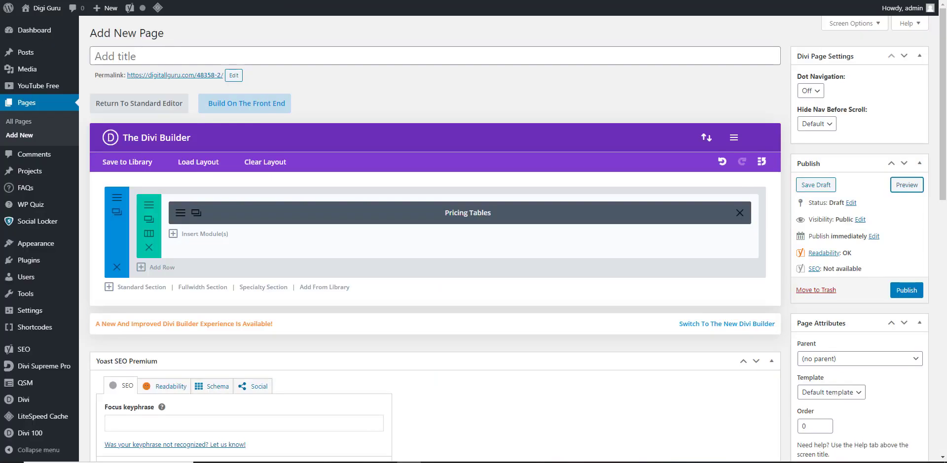
Reopen the 6 Months Plan table in the Pricing Tables module, review its featured setting and content, and save it
left_click(181, 215)
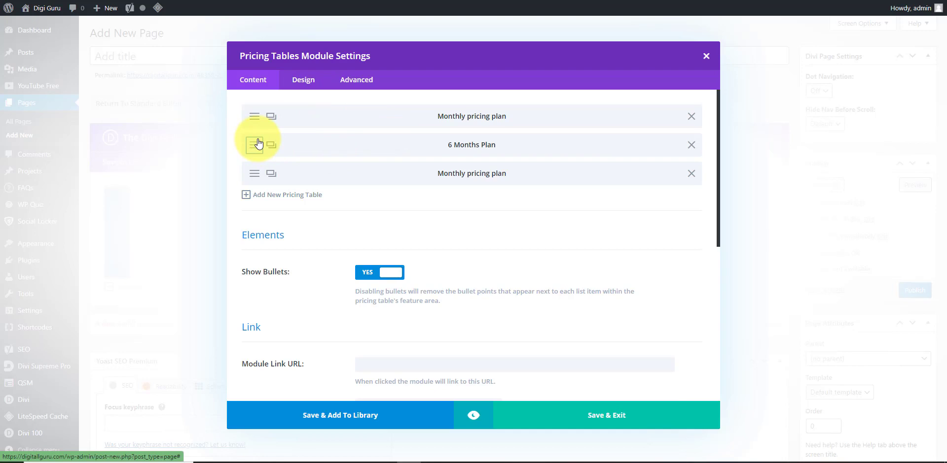
left_click(306, 146)
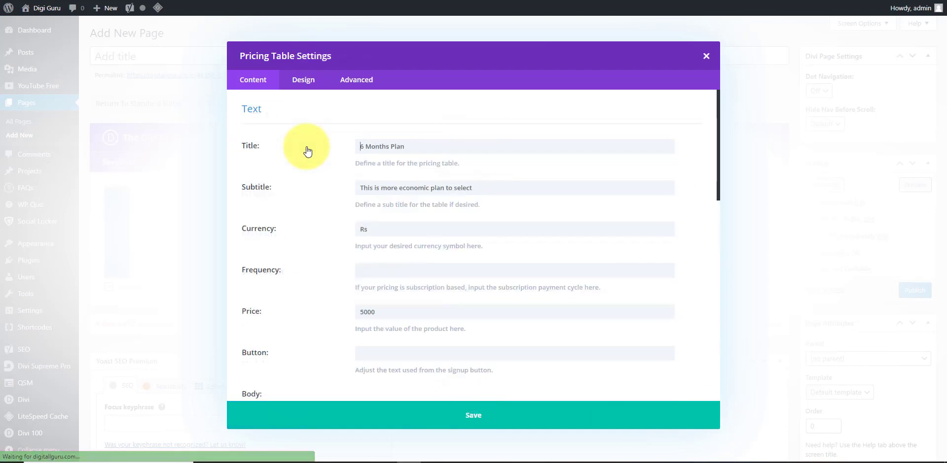
left_click(306, 79)
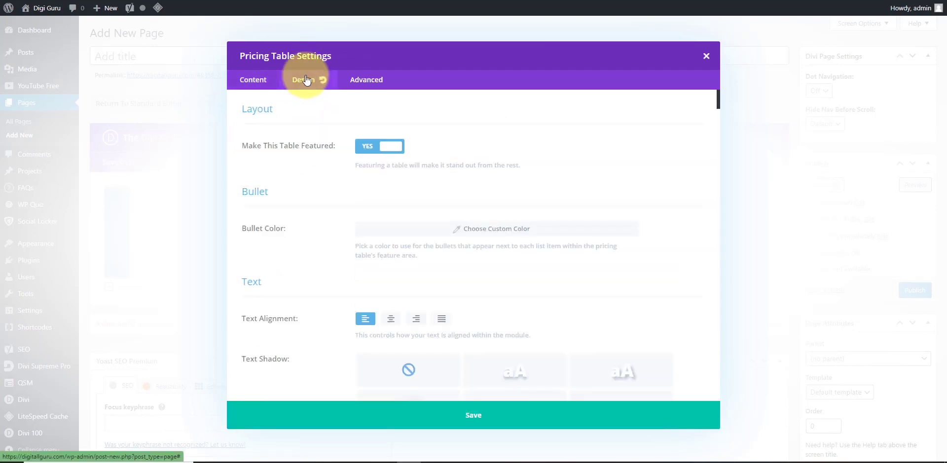
left_click(363, 146)
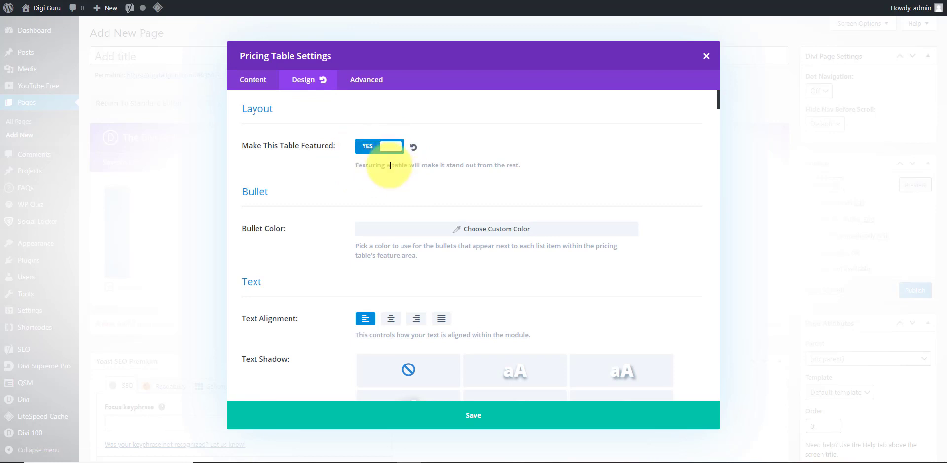
left_click(263, 84)
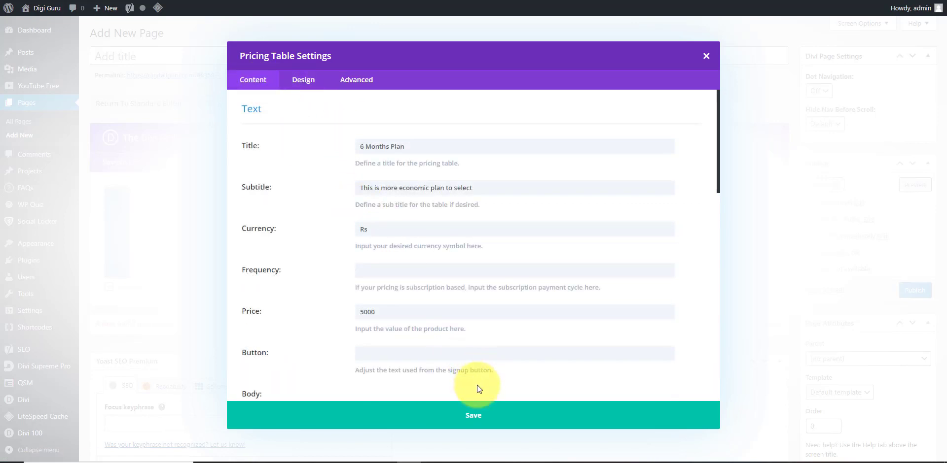
left_click(478, 409)
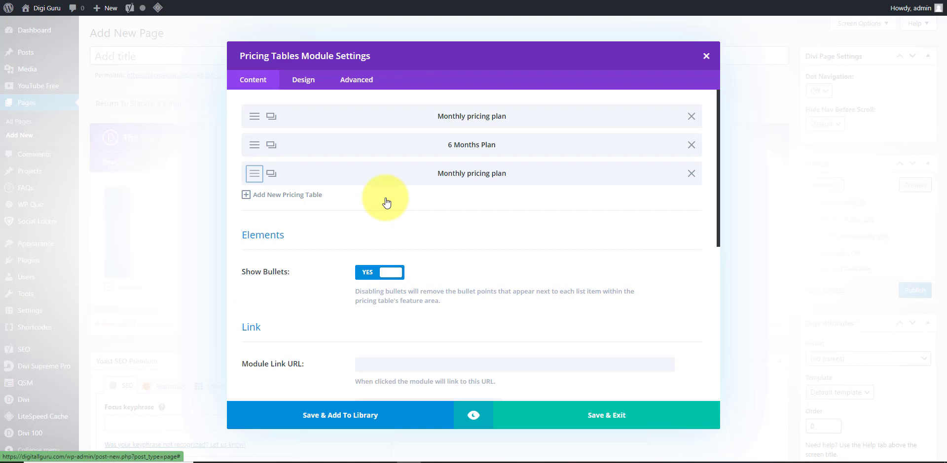
Make the last "Monthly pricing plan" table, below "6 Months Plan", a featured table and save both the table and the module
left_click(382, 174)
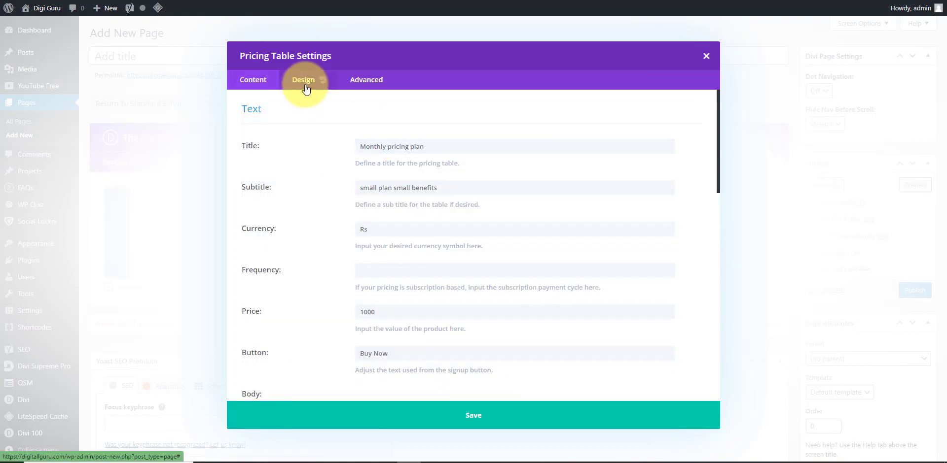
left_click(304, 86)
left_click(398, 147)
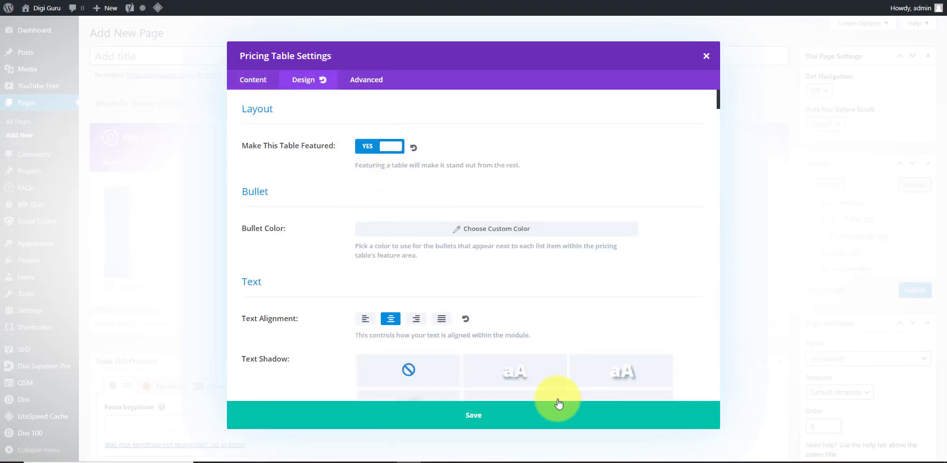
left_click(590, 417)
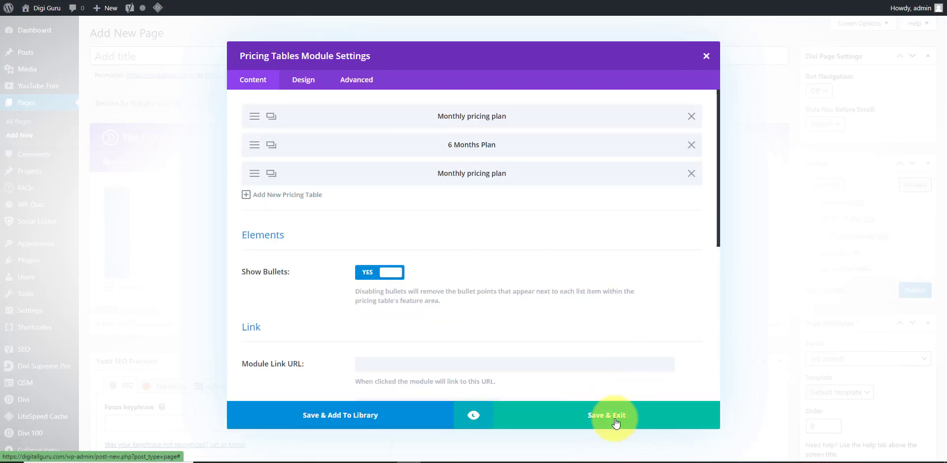
left_click(615, 419)
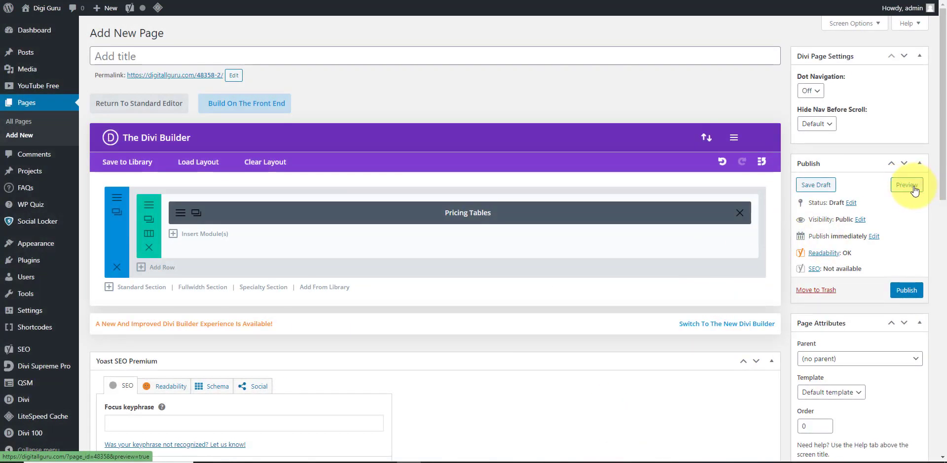
Preview the page, examine how the three pricing tables are displayed, and return to the page editor
left_click(907, 187)
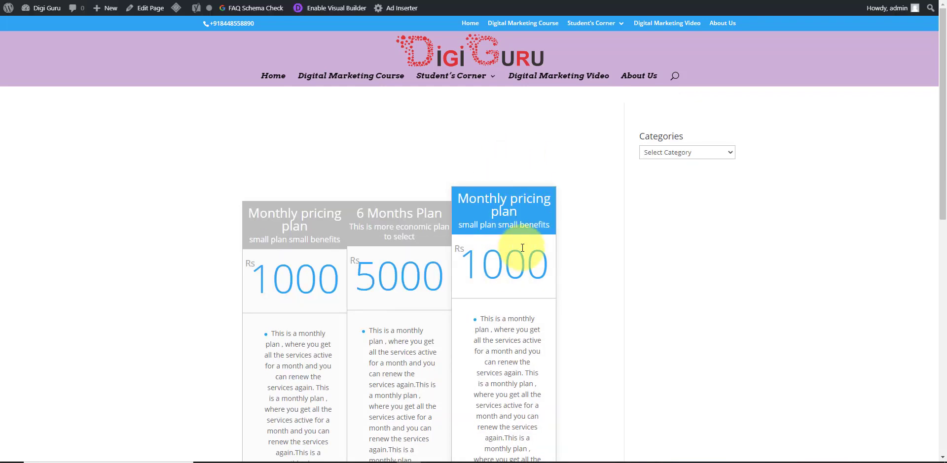
scroll(522, 248, "down", 2)
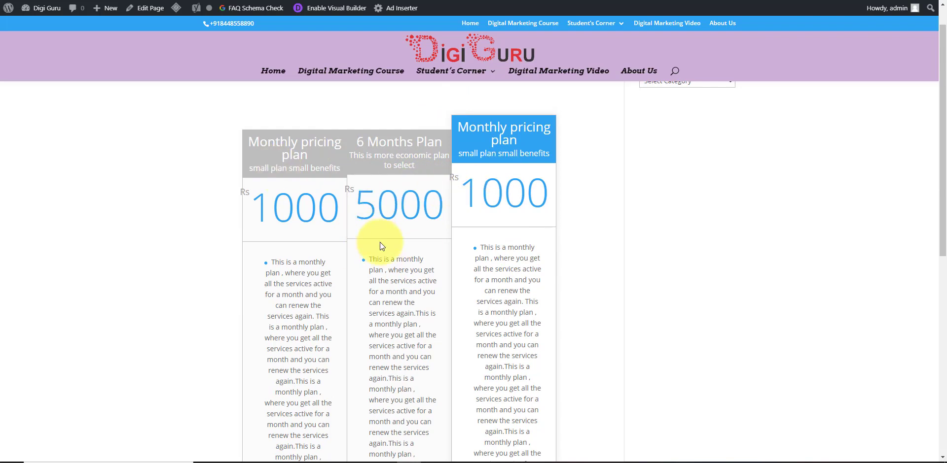
scroll(380, 242, "down", 3)
scroll(379, 241, "down", 3)
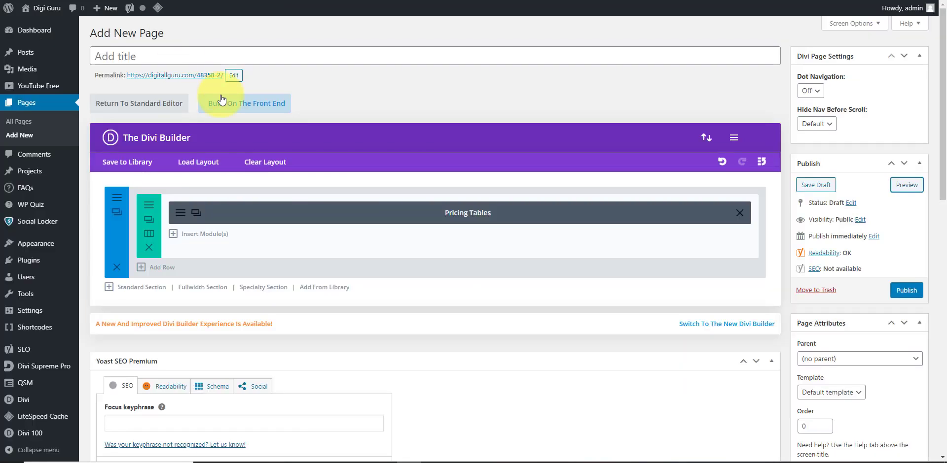
Reopen the Pricing Tables module, set the Button Link URL of the first "Monthly pricing plan" table to #, and save the table
left_click(181, 217)
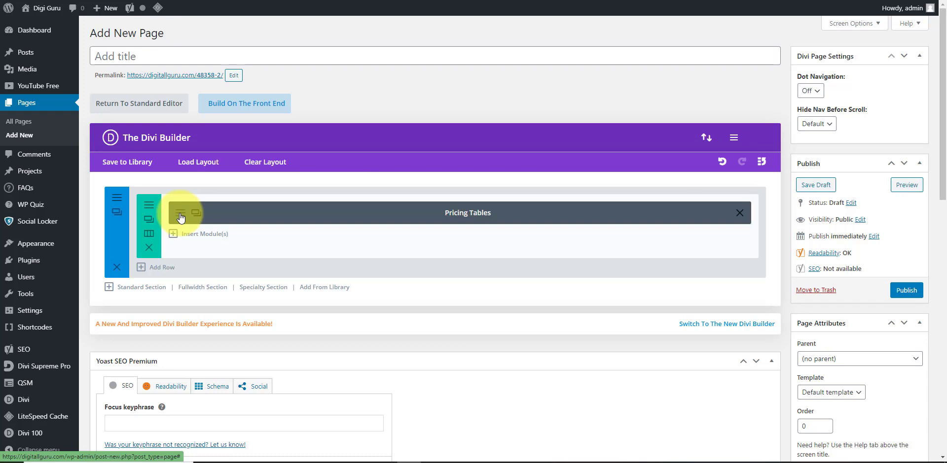
left_click(180, 217)
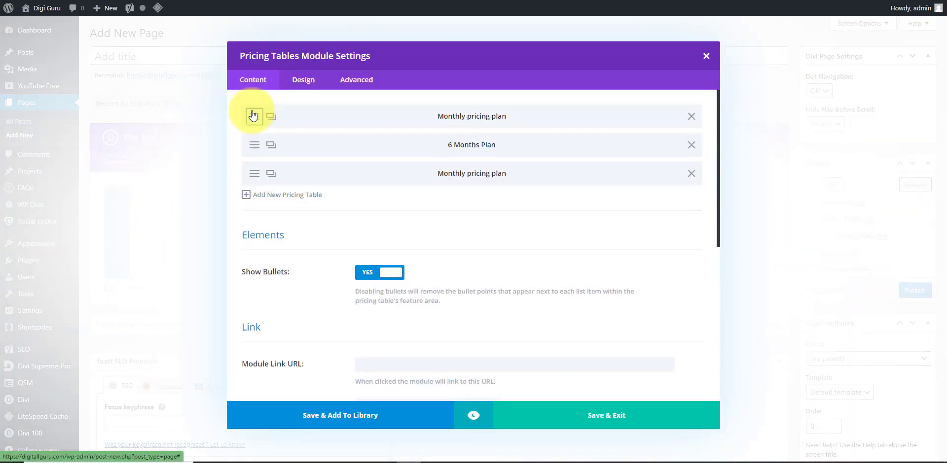
left_click(477, 183)
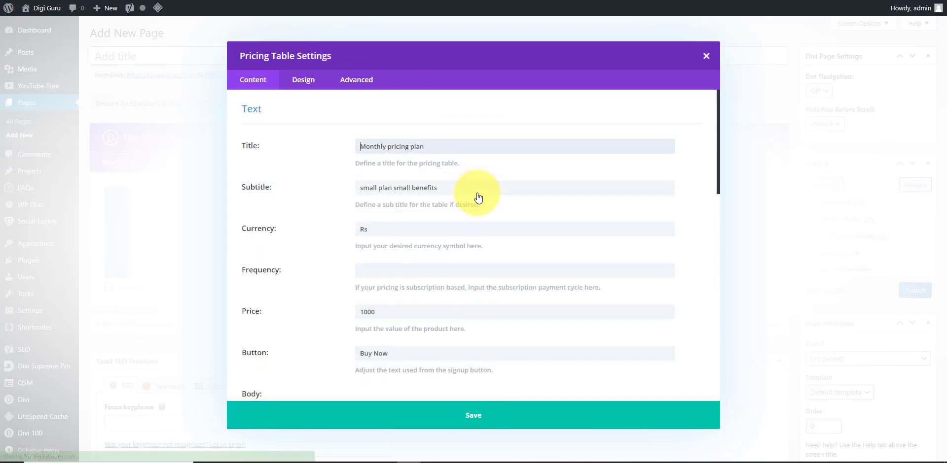
scroll(478, 198, "down", 4)
scroll(478, 191, "down", 3)
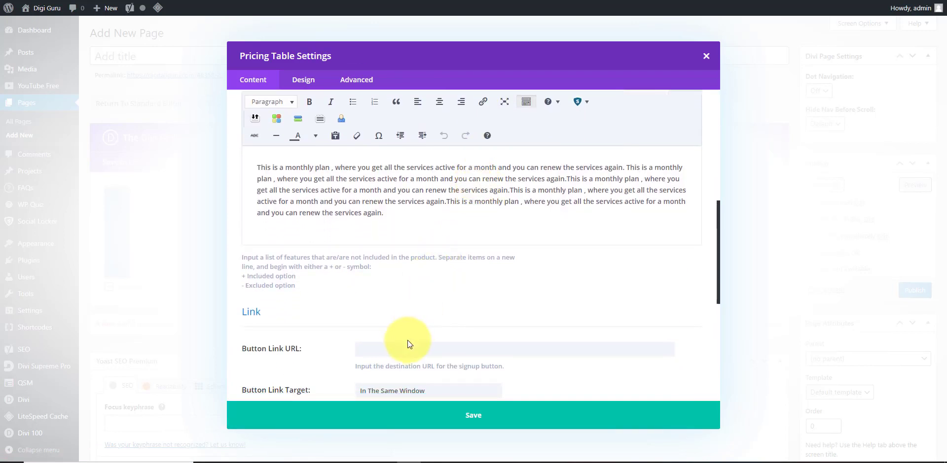
left_click(399, 350)
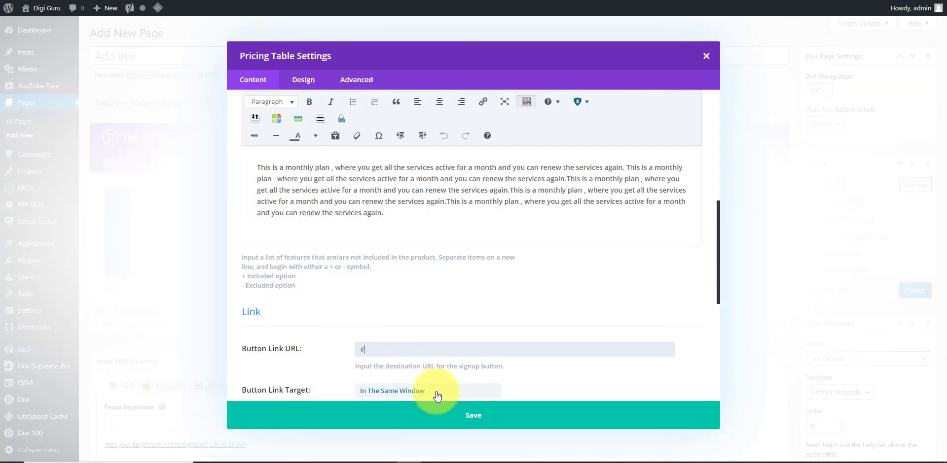
left_click(507, 419)
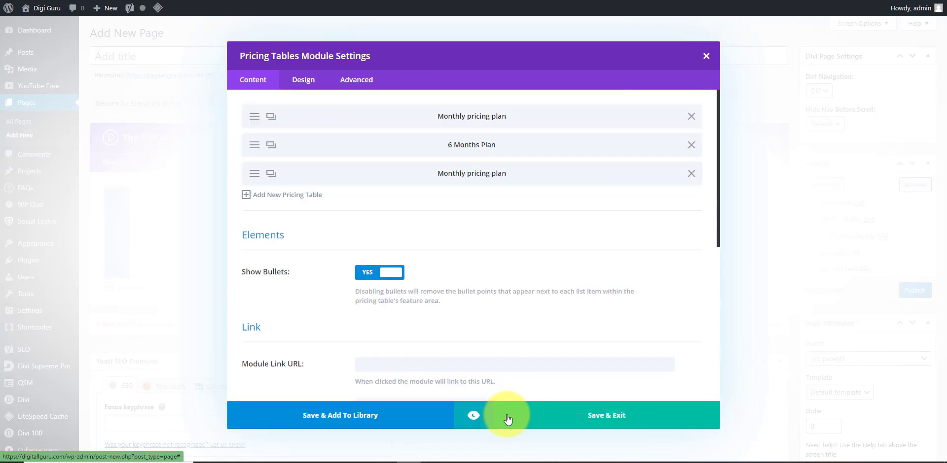
Set the Button Link URL of the "6 Months Plan" table to # and save the table
left_click(254, 146)
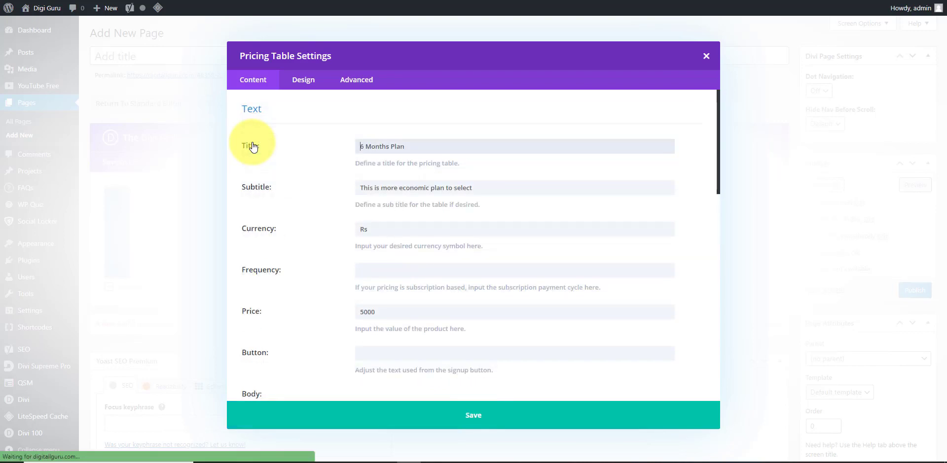
scroll(427, 265, "down", 5)
scroll(427, 265, "down", 5)
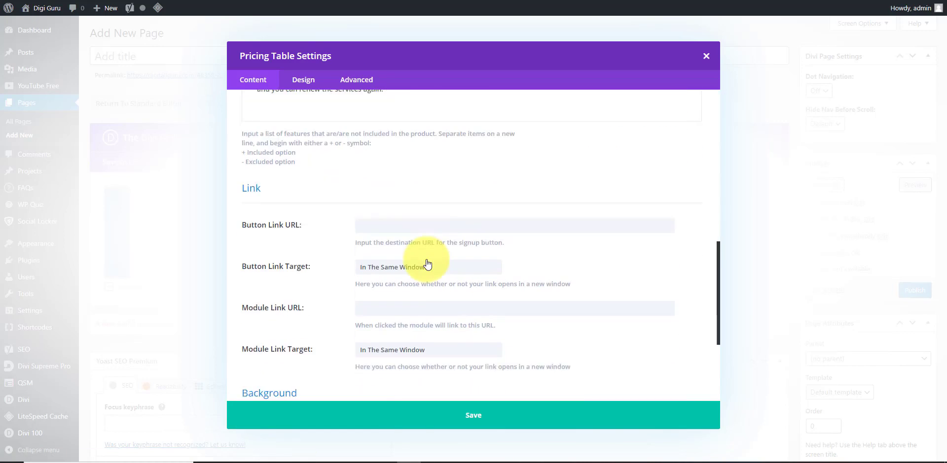
left_click(380, 187)
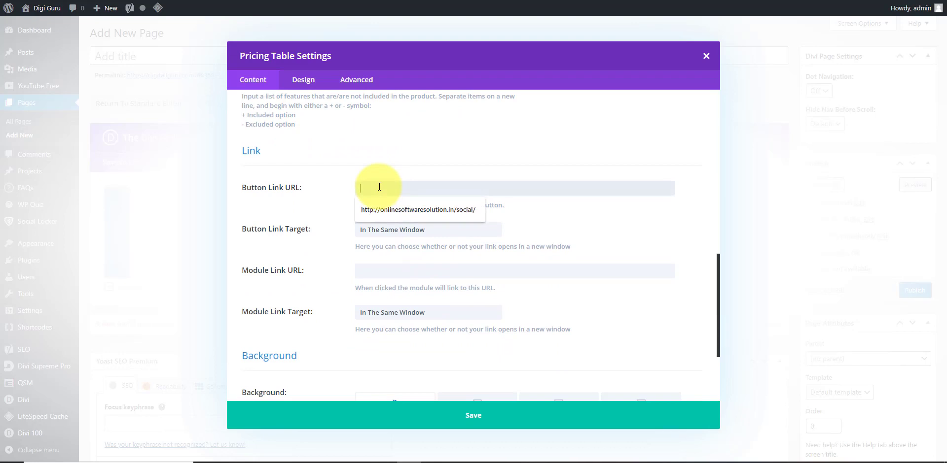
type("#")
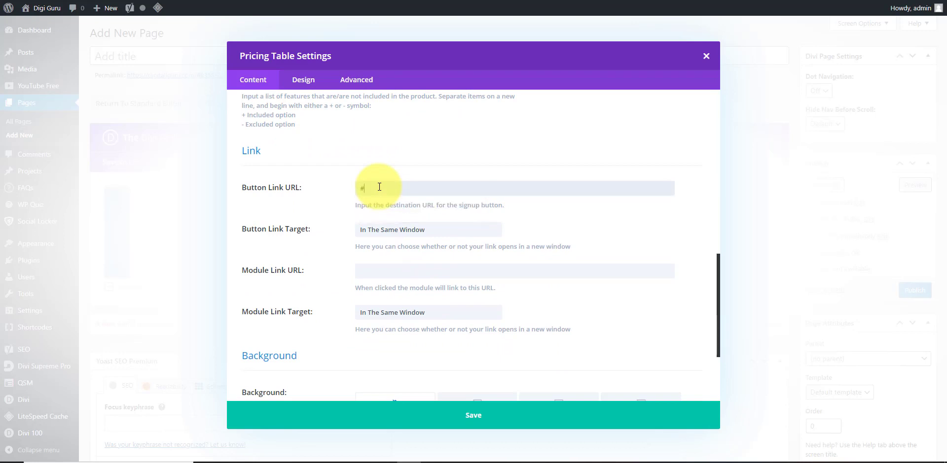
left_click(484, 419)
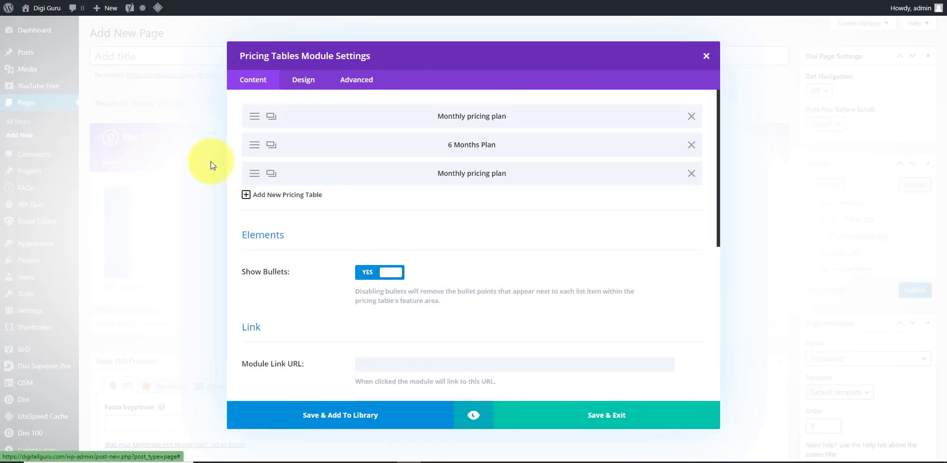
Set the Button Link URL of the last "Monthly pricing plan" table to #, then save the table and exit the module
left_click(251, 176)
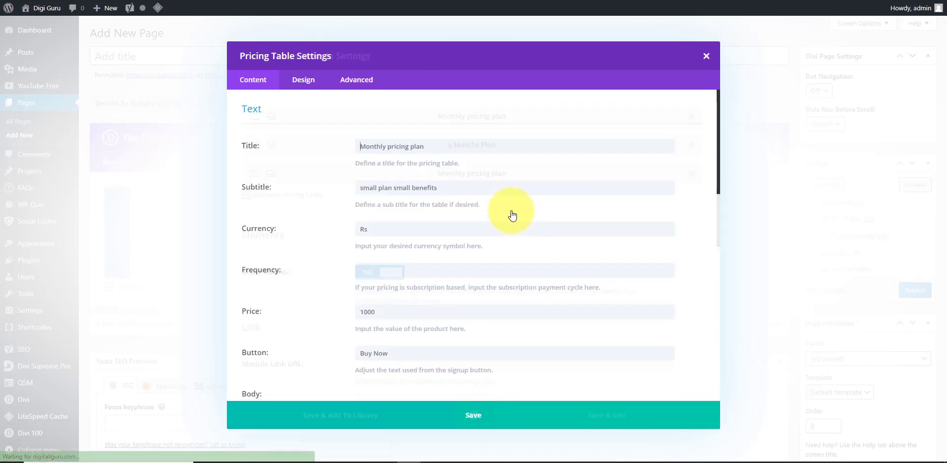
scroll(513, 216, "down", 10)
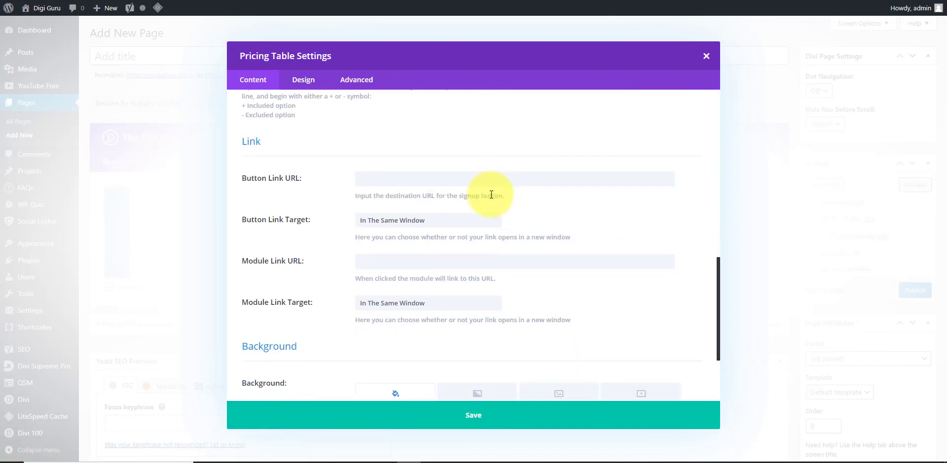
left_click(481, 183)
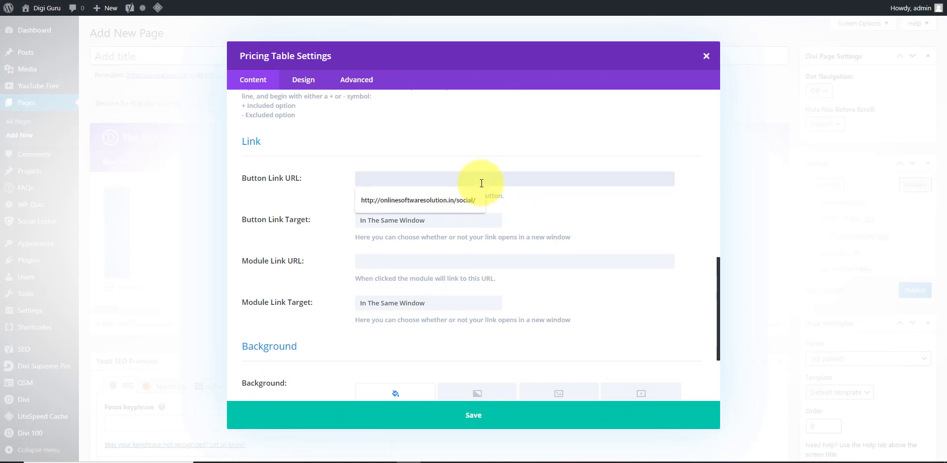
type("#")
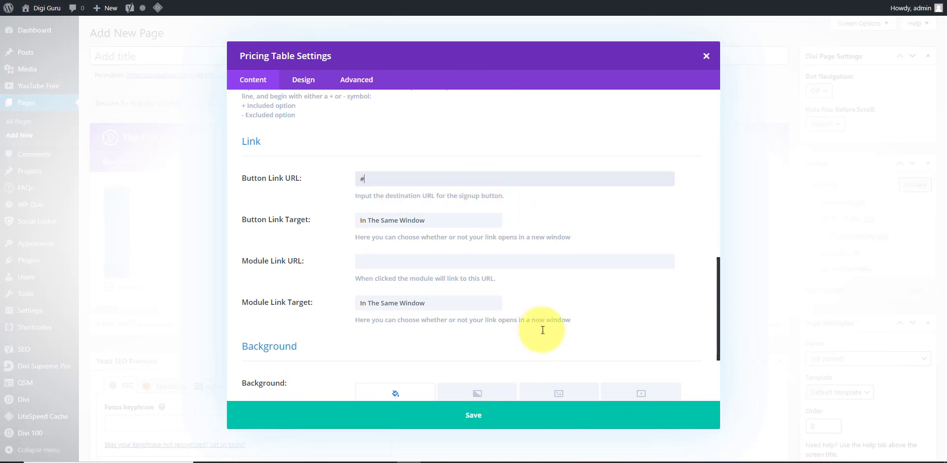
left_click(548, 414)
left_click(548, 418)
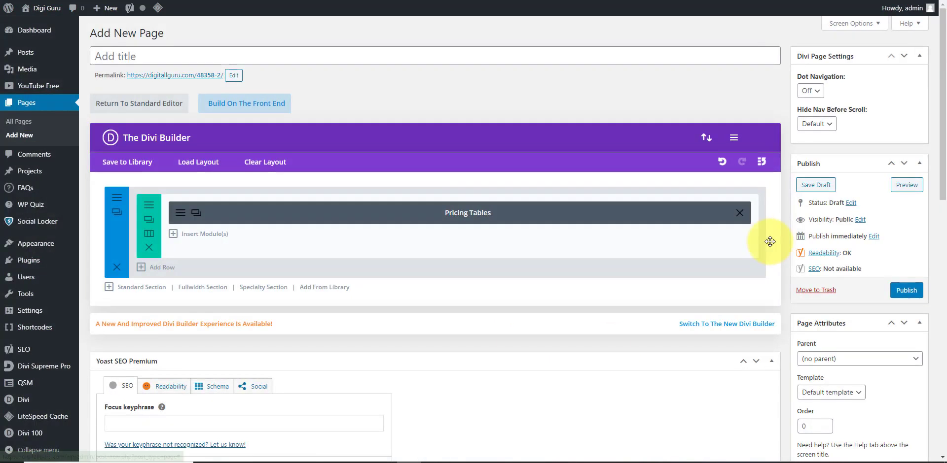
Preview the page, check the three pricing tables and their Buy Now buttons, and return to the page editor
left_click(909, 189)
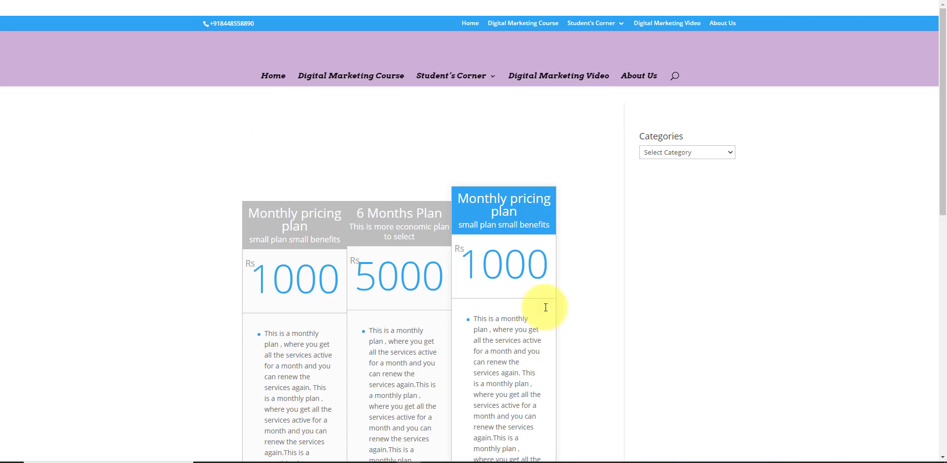
scroll(546, 308, "down", 3)
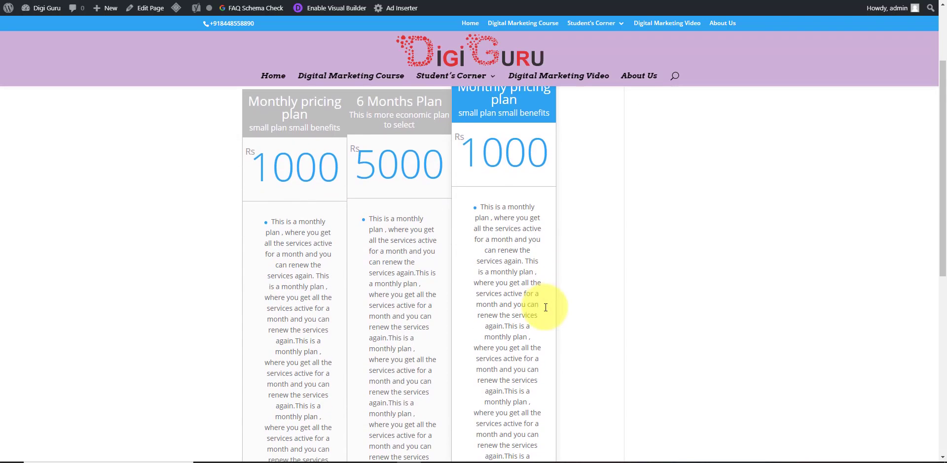
scroll(545, 308, "down", 1)
scroll(545, 307, "down", 10)
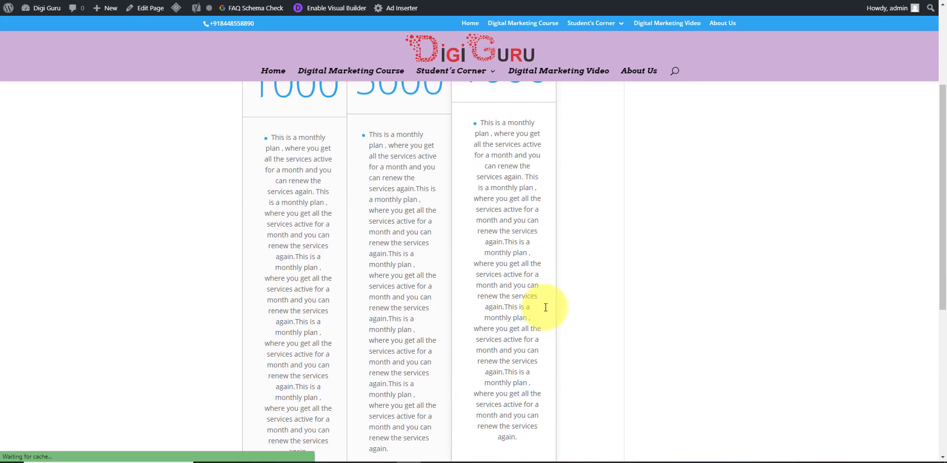
scroll(545, 307, "up", 1)
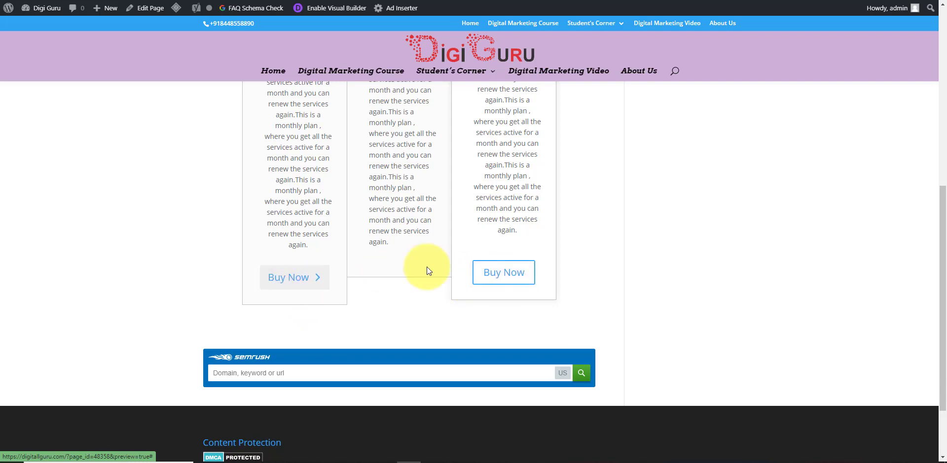
scroll(415, 273, "up", 5)
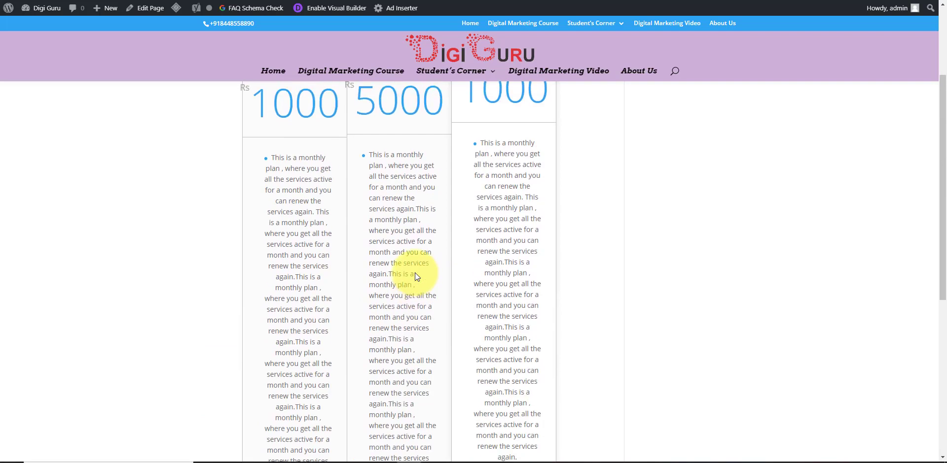
scroll(415, 273, "up", 3)
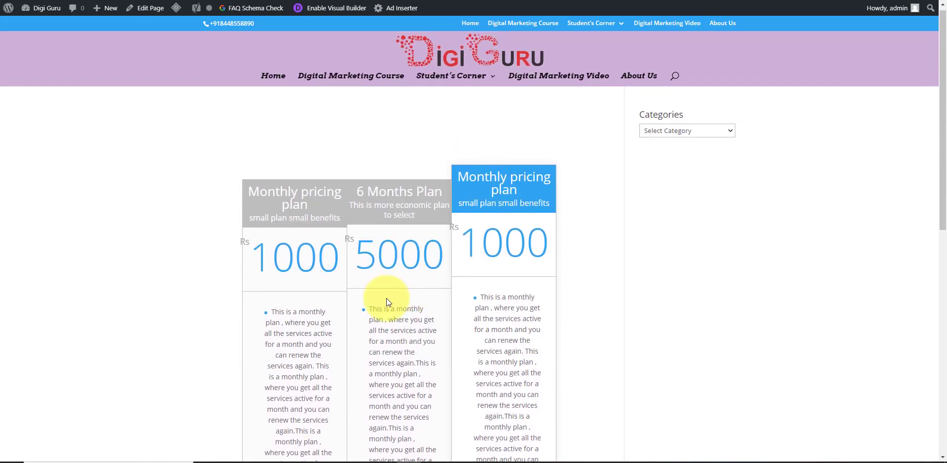
scroll(386, 298, "down", 2)
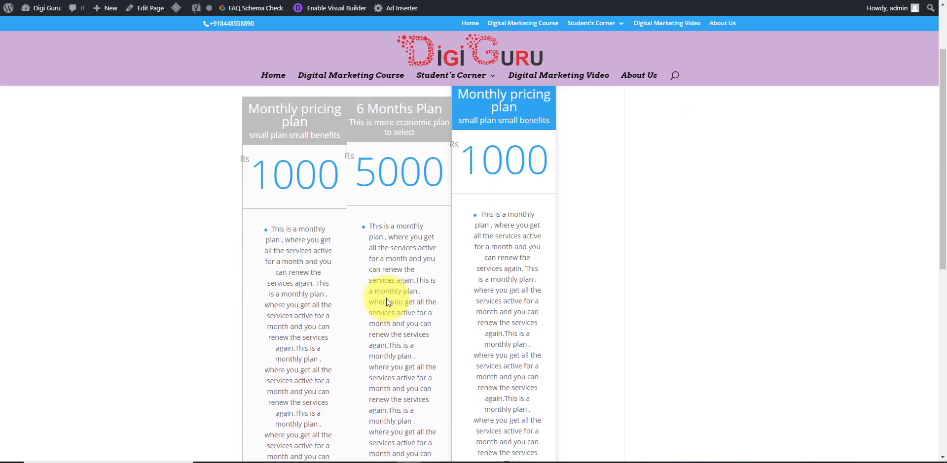
scroll(387, 302, "down", 10)
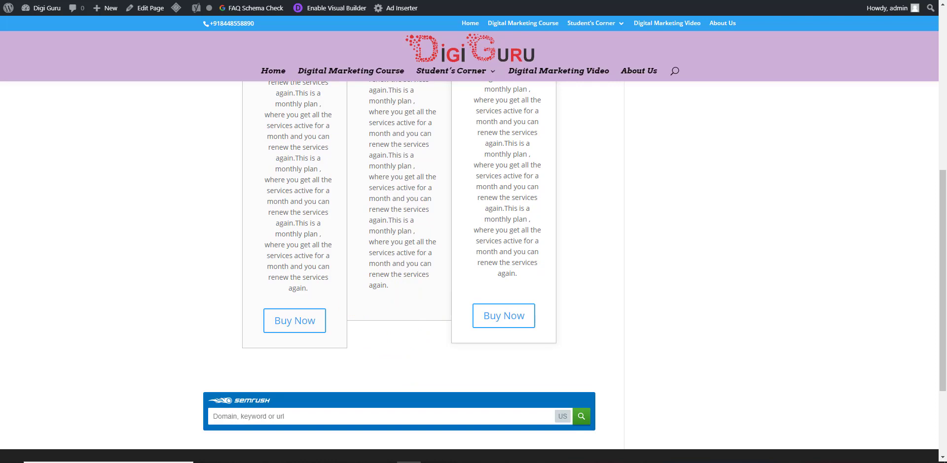
left_click(128, 1)
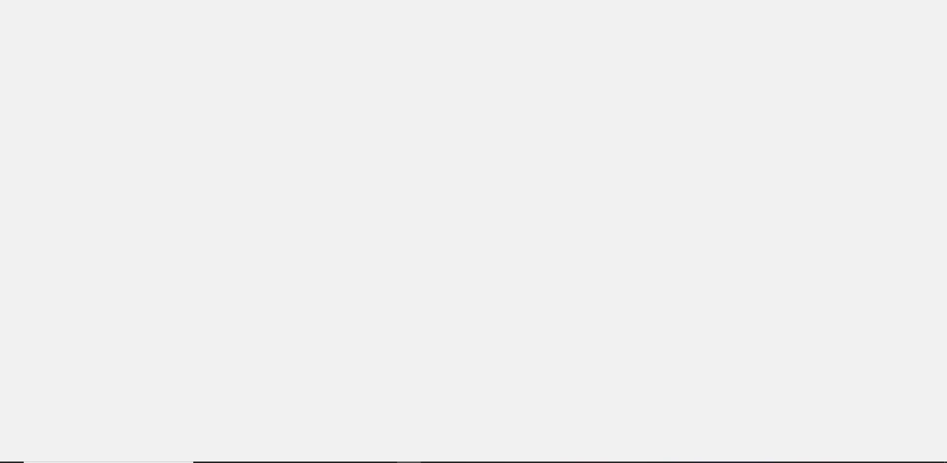
Open the list of modules that can be inserted below the Pricing Tables module and browse the available ones
scroll(510, 251, "down", 1)
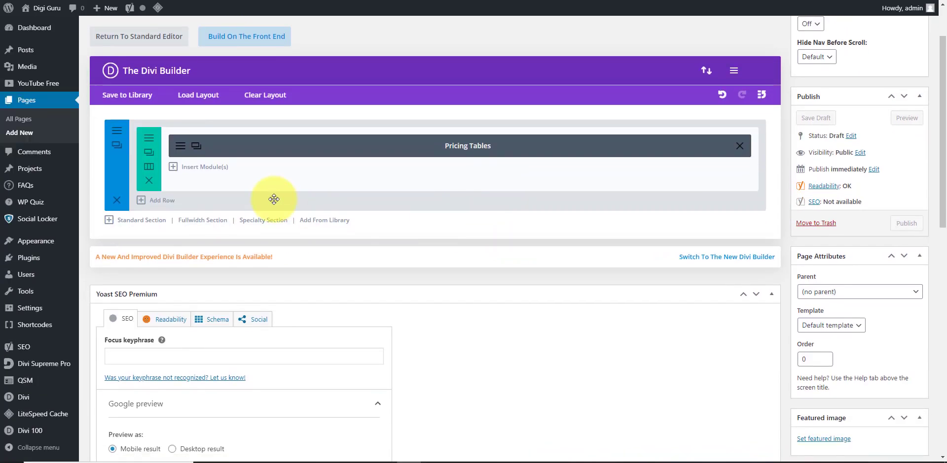
left_click(206, 169)
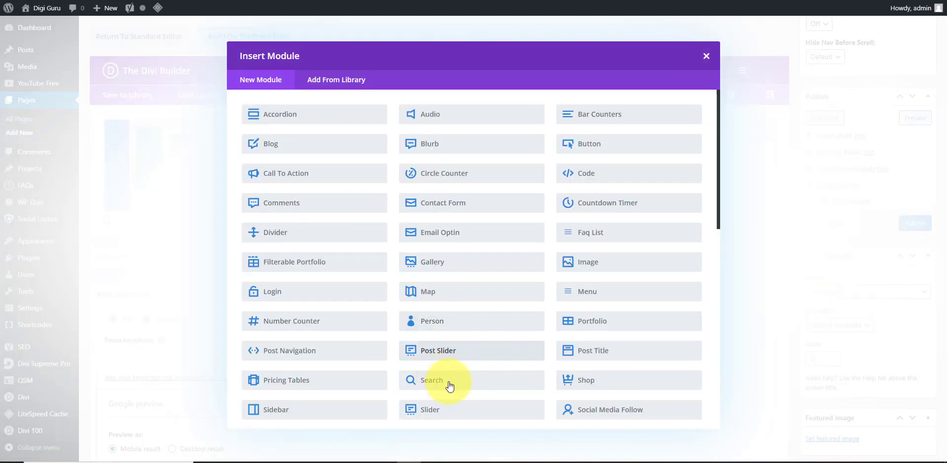
scroll(449, 386, "down", 1)
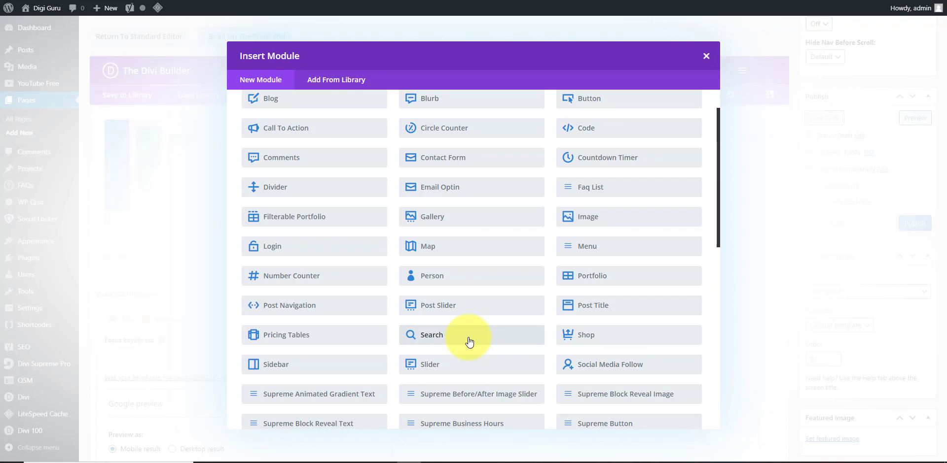
Insert a Search module below the Pricing Tables module and set its Input Placeholder to "Input Keyword"
left_click(429, 340)
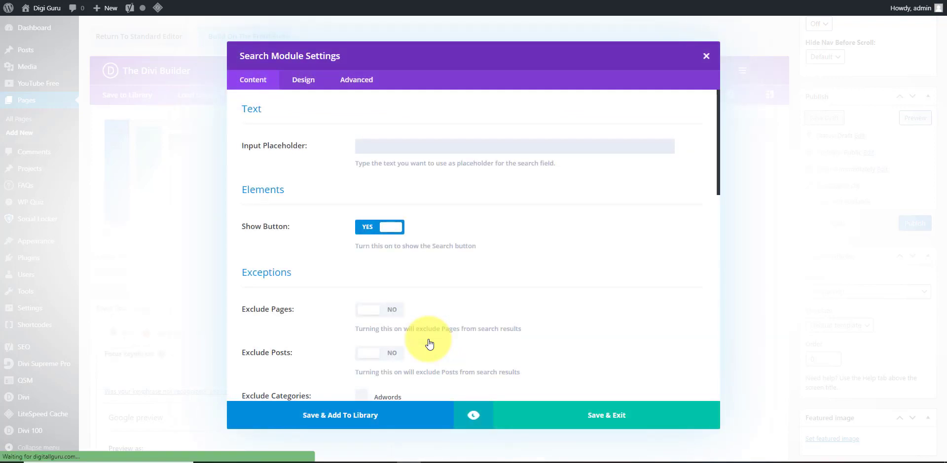
left_click(399, 150)
type("Inp")
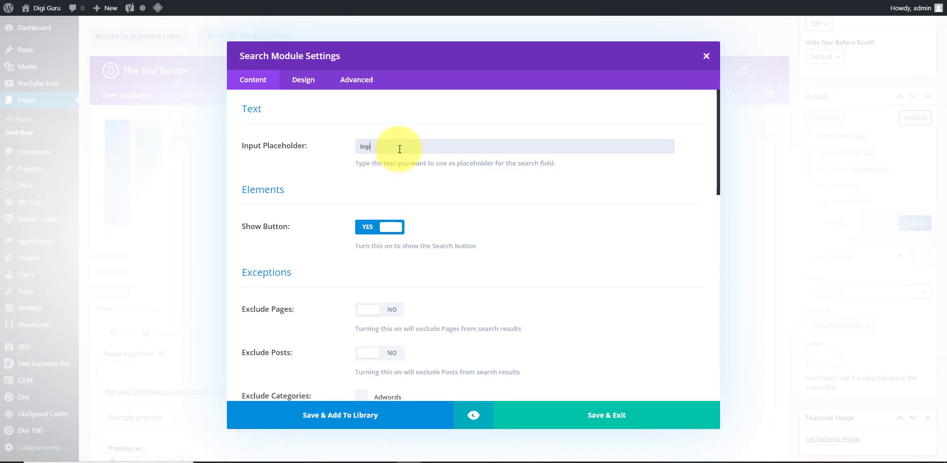
type("ut Keyword")
scroll(542, 192, "down", 3)
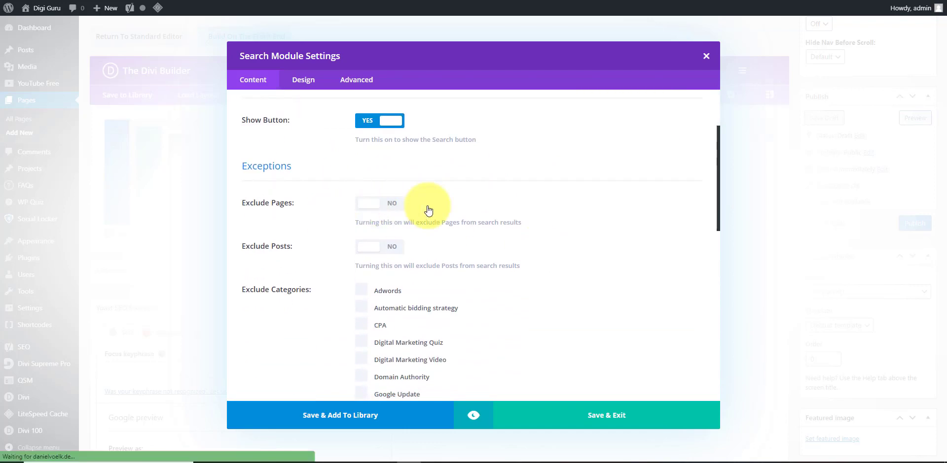
scroll(504, 238, "down", 3)
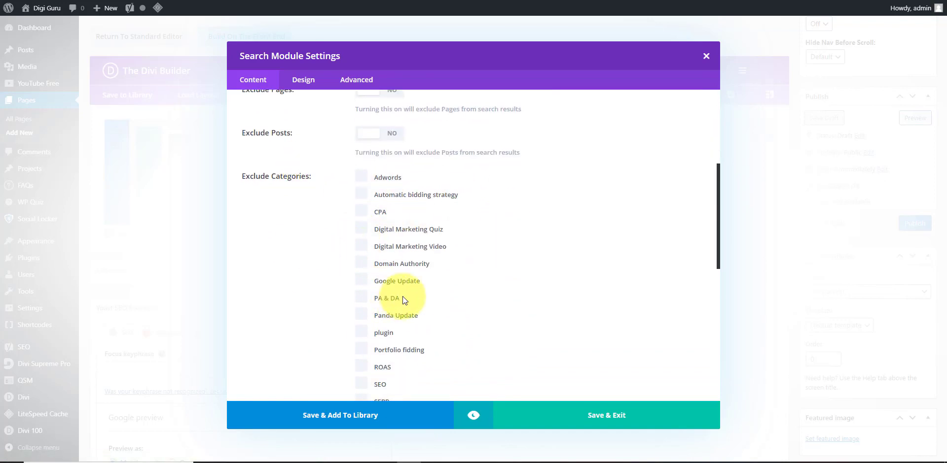
scroll(402, 297, "down", 6)
scroll(402, 297, "down", 3)
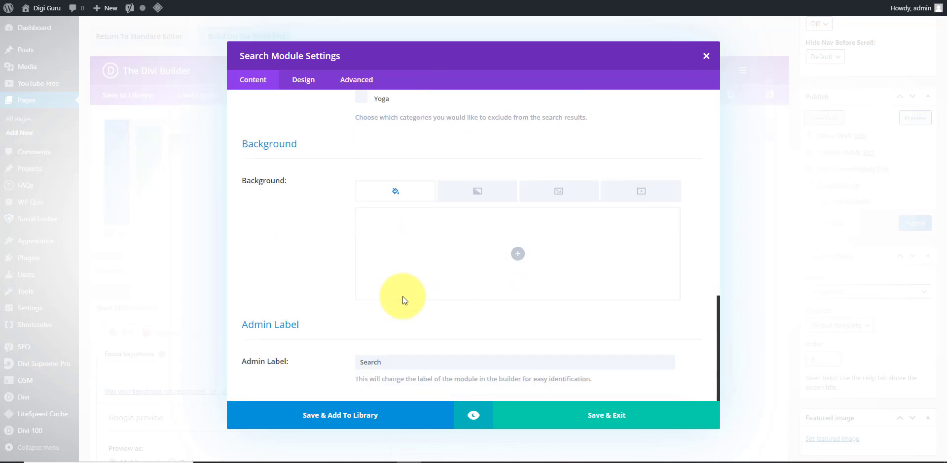
scroll(403, 297, "up", 12)
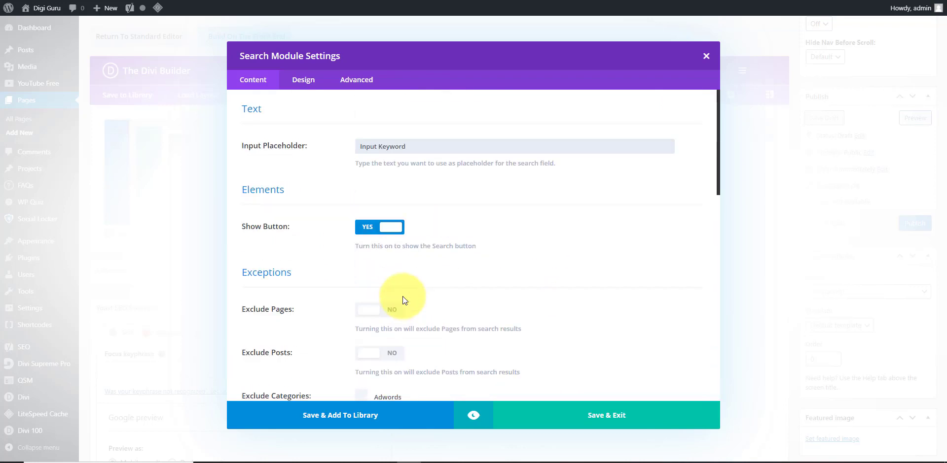
Review the Search module's field and text design options, then save and exit the module
left_click(311, 81)
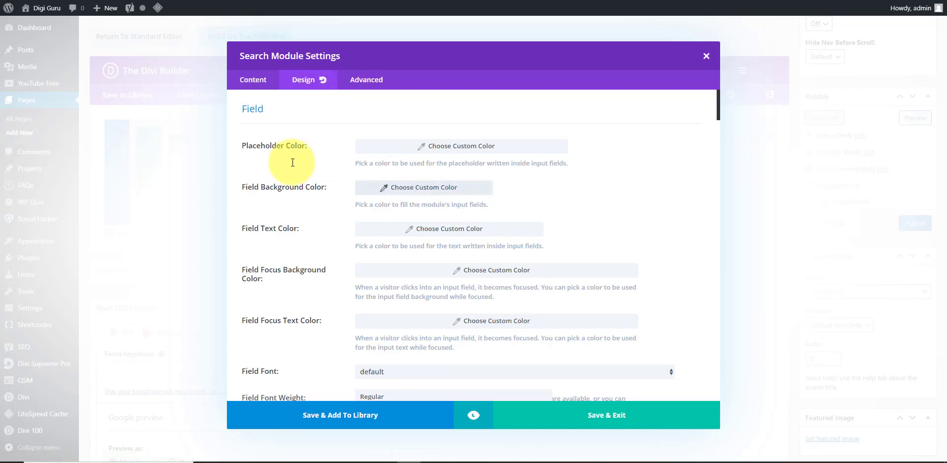
scroll(496, 170, "down", 1)
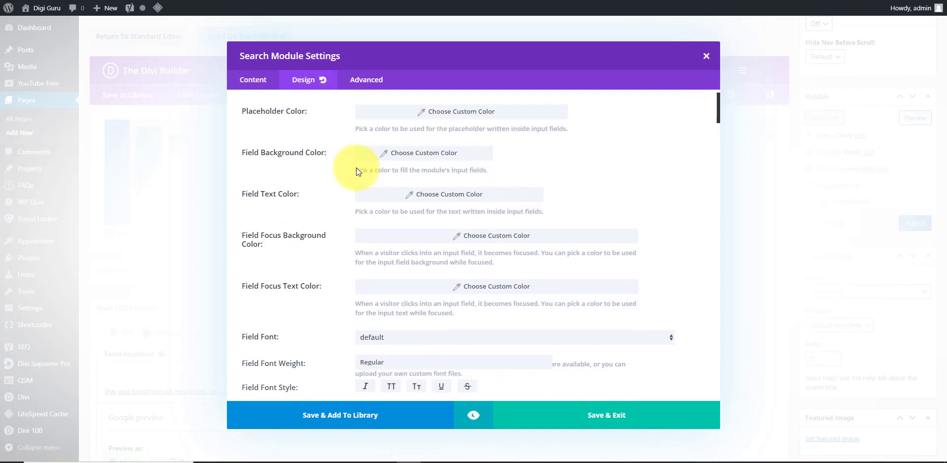
scroll(515, 212, "down", 4)
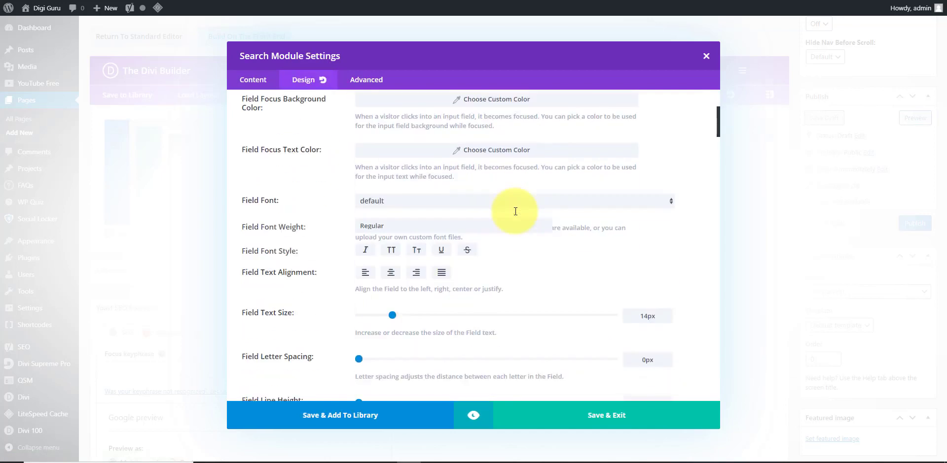
scroll(515, 211, "down", 1)
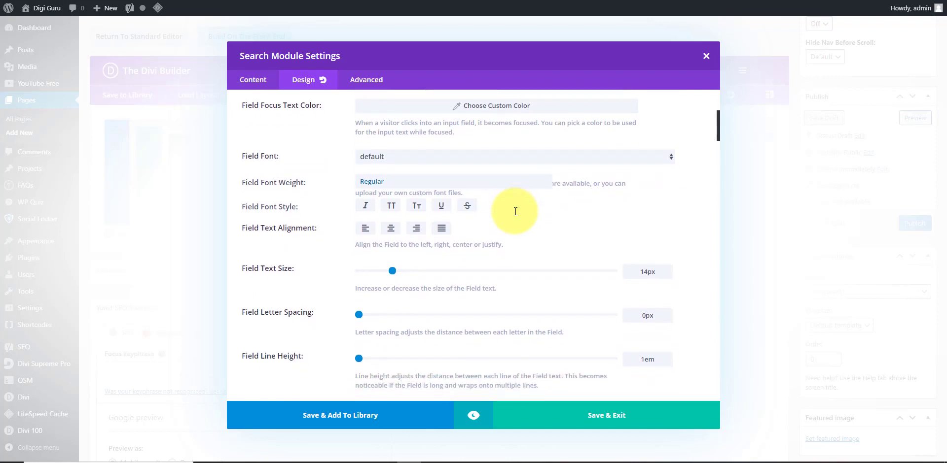
left_click(498, 182)
left_click(398, 224)
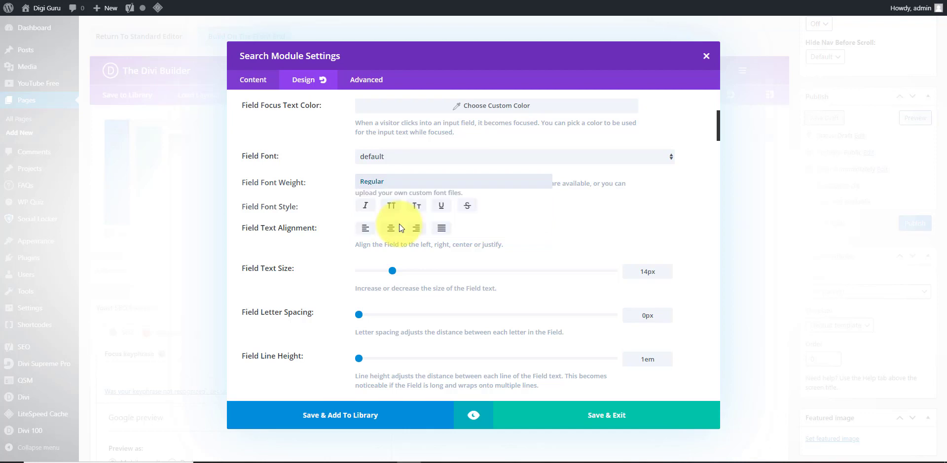
scroll(557, 237, "down", 5)
scroll(557, 237, "down", 5)
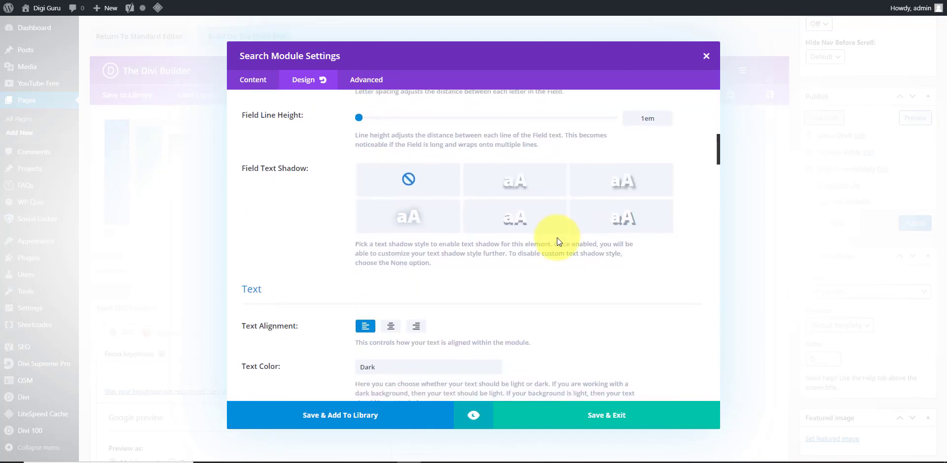
left_click(592, 419)
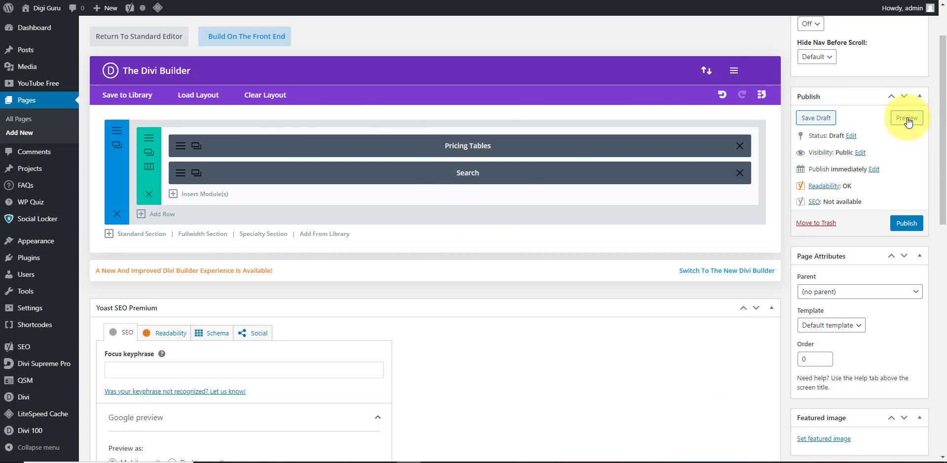
Preview the page and check the search field below the pricing tables
left_click(906, 118)
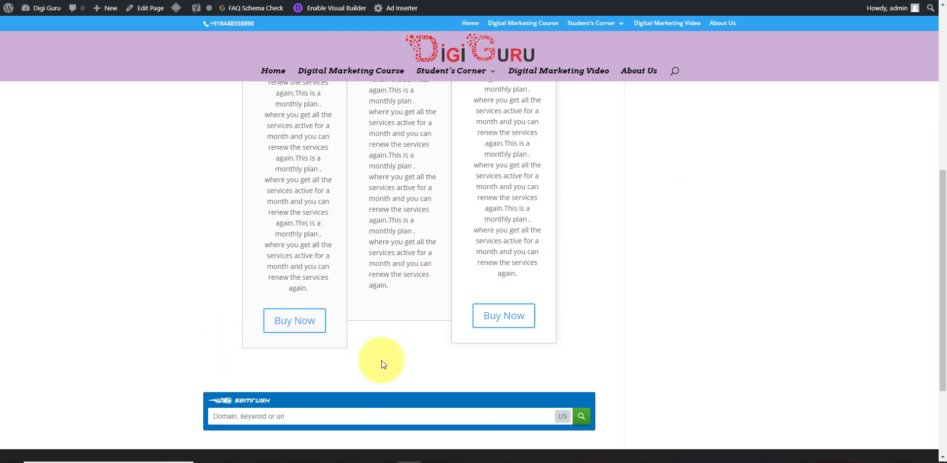
scroll(384, 365, "up", 5)
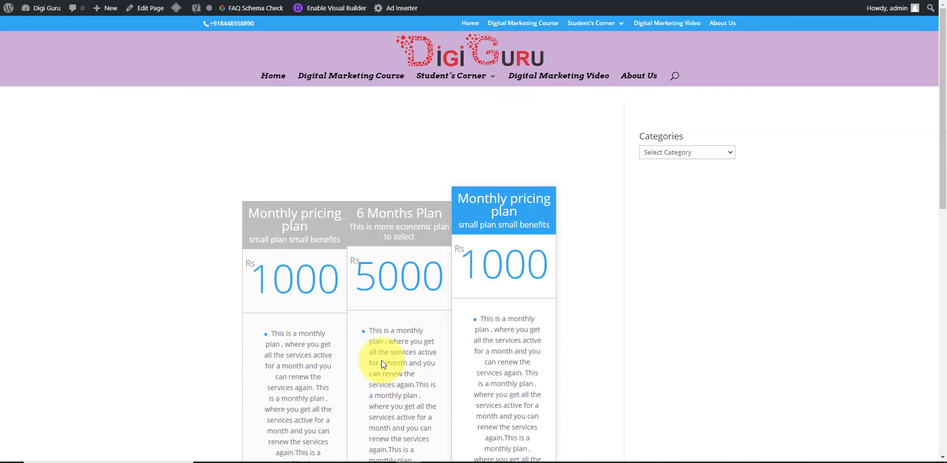
scroll(381, 362, "down", 7)
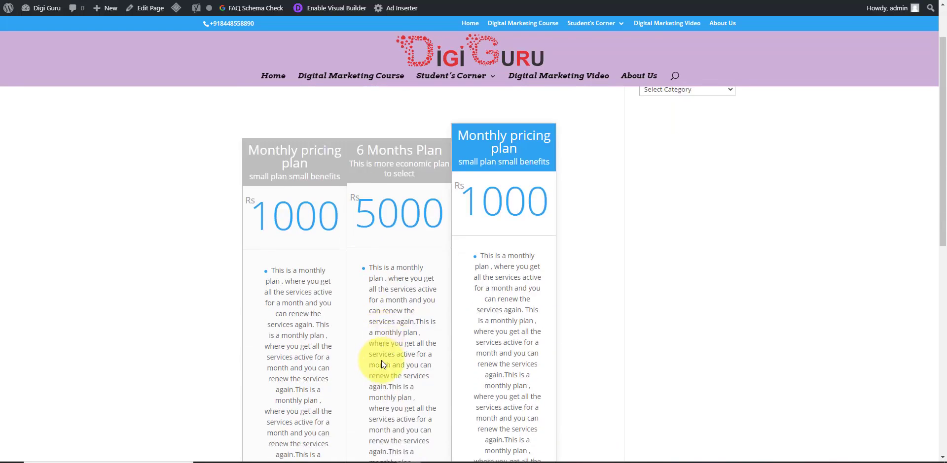
scroll(380, 365, "down", 2)
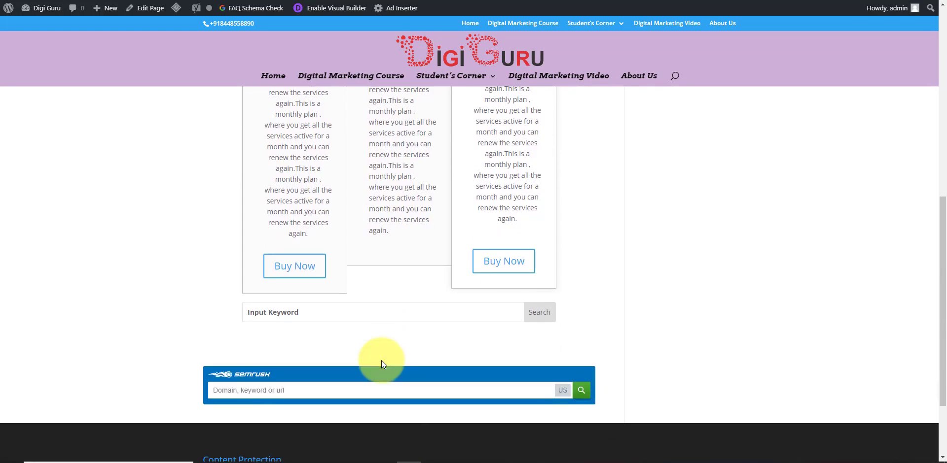
scroll(296, 303, "down", 1)
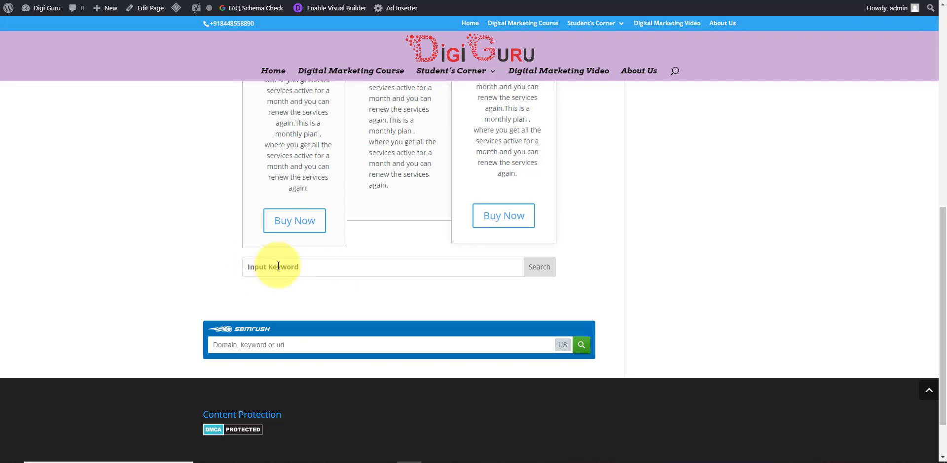
Test the "Input Keyword" search field on the previewed page by searching for "google"
left_click(315, 266)
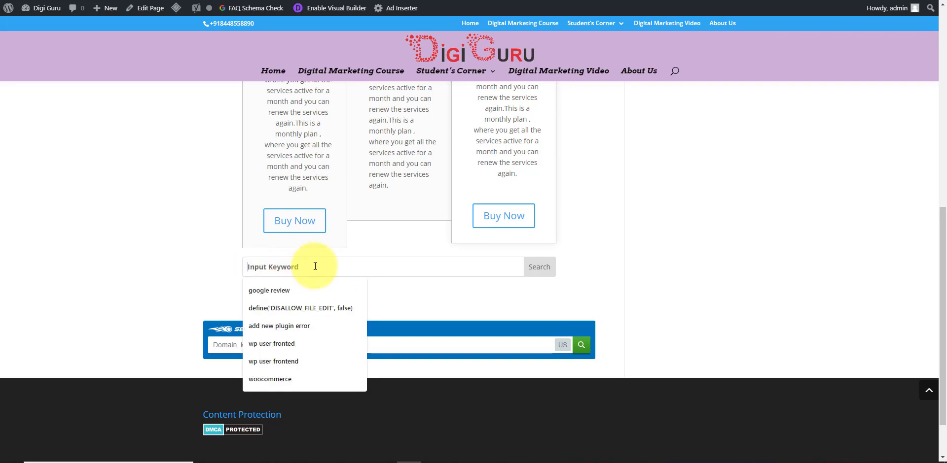
type("google")
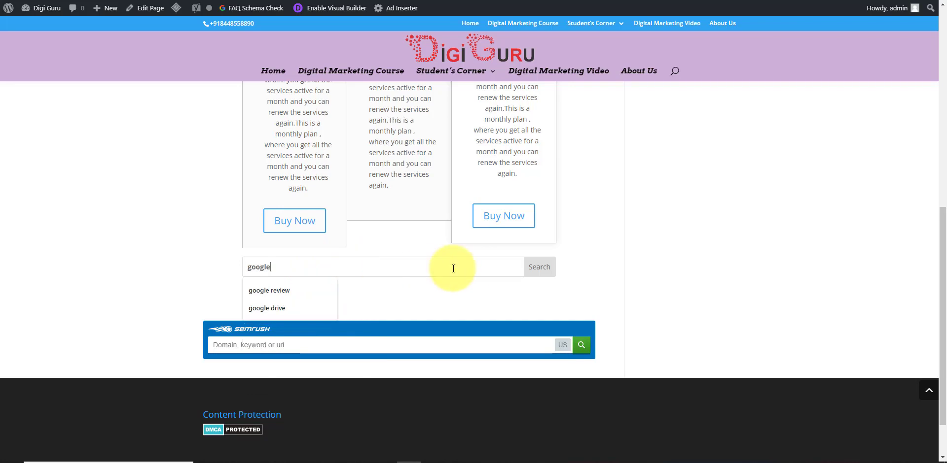
left_click(549, 269)
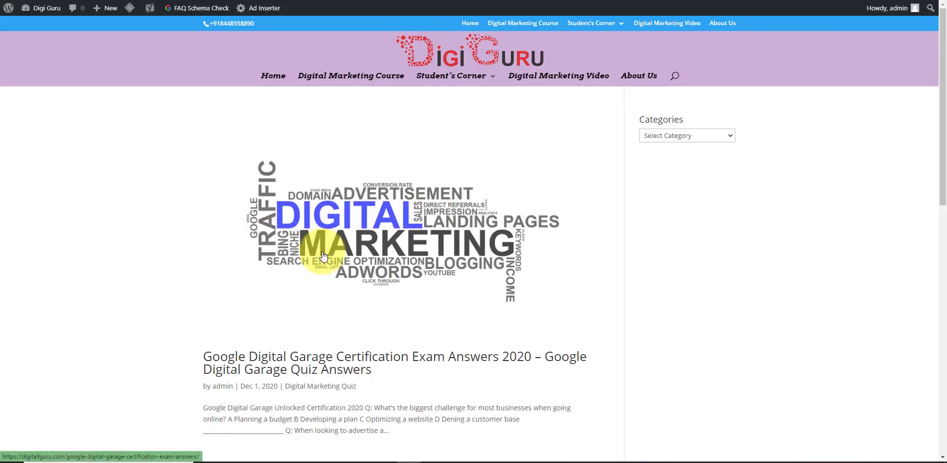
Browse the search results and their older entries, then return to the page editor
scroll(318, 244, "down", 1)
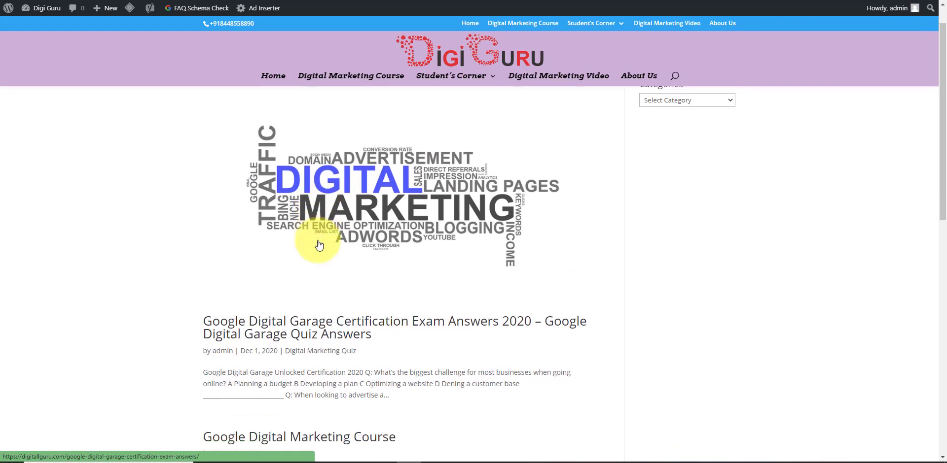
scroll(318, 246, "down", 3)
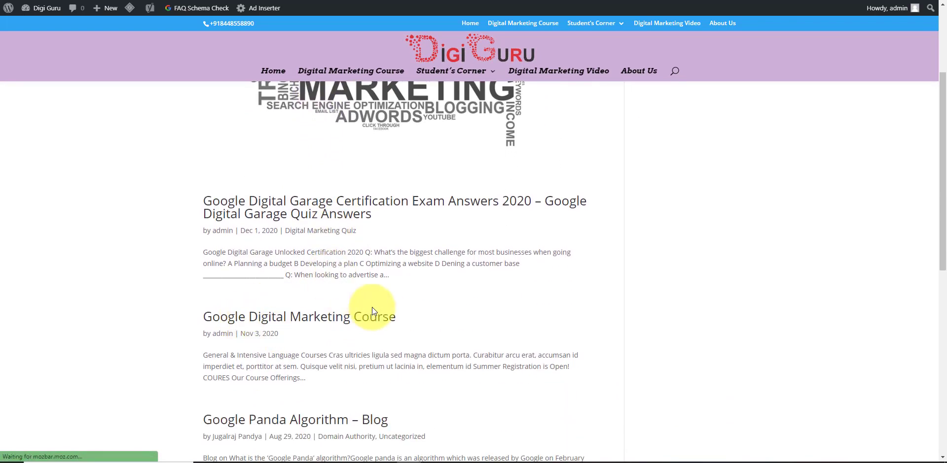
scroll(372, 307, "down", 6)
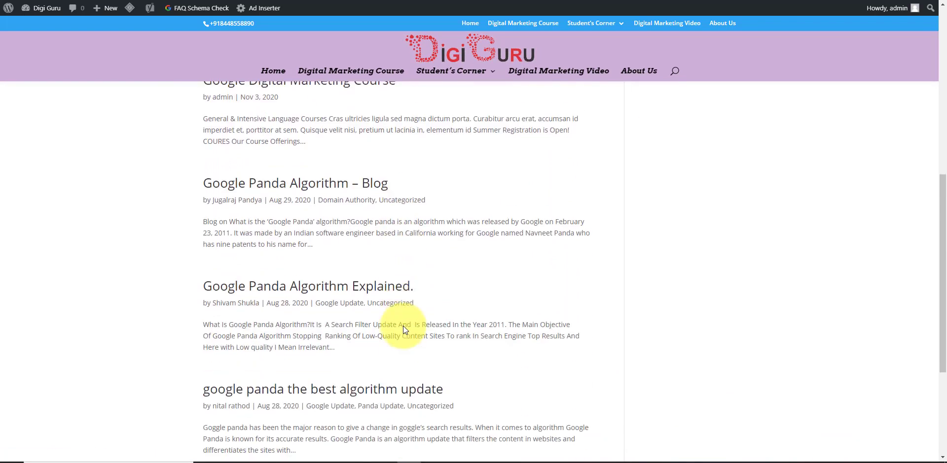
scroll(403, 327, "down", 3)
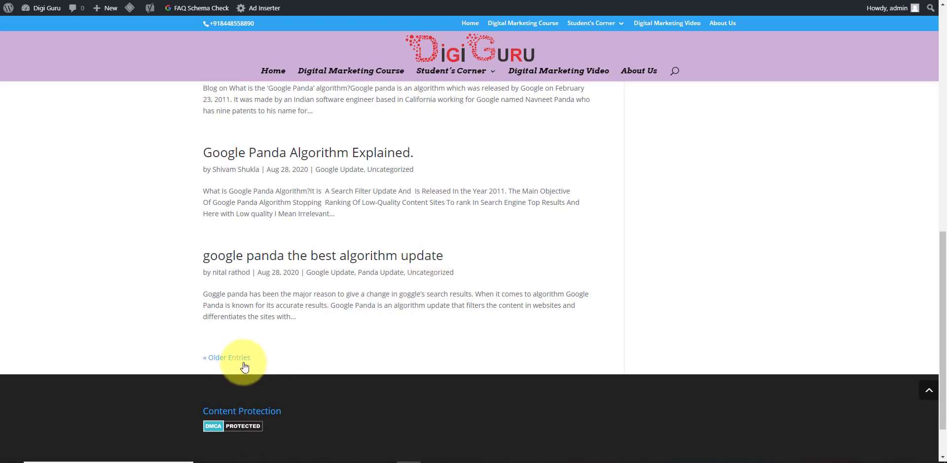
left_click(240, 364)
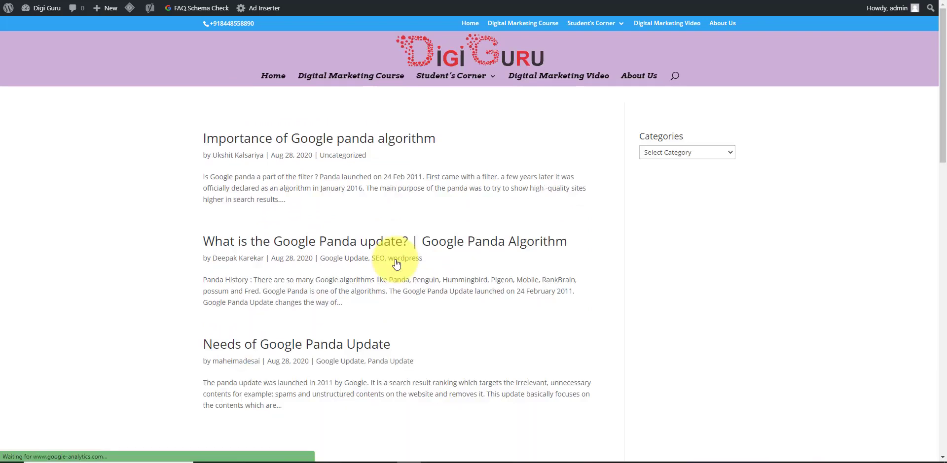
scroll(371, 262, "down", 1)
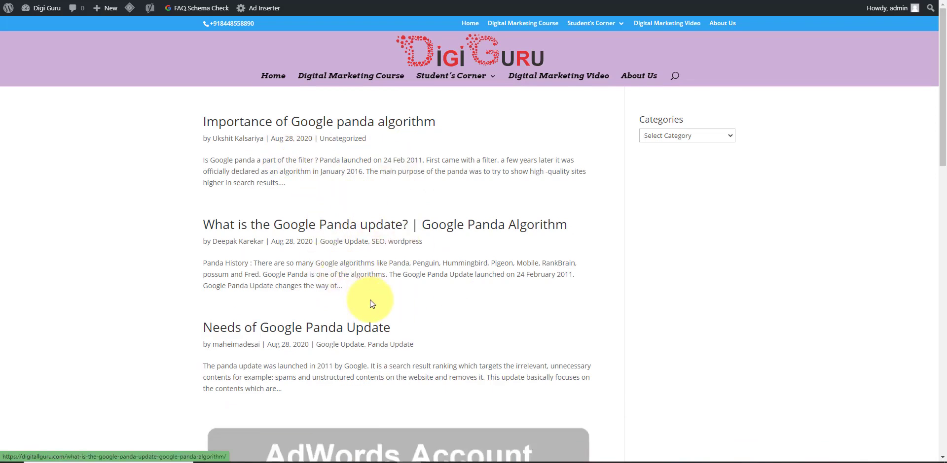
scroll(371, 301, "down", 12)
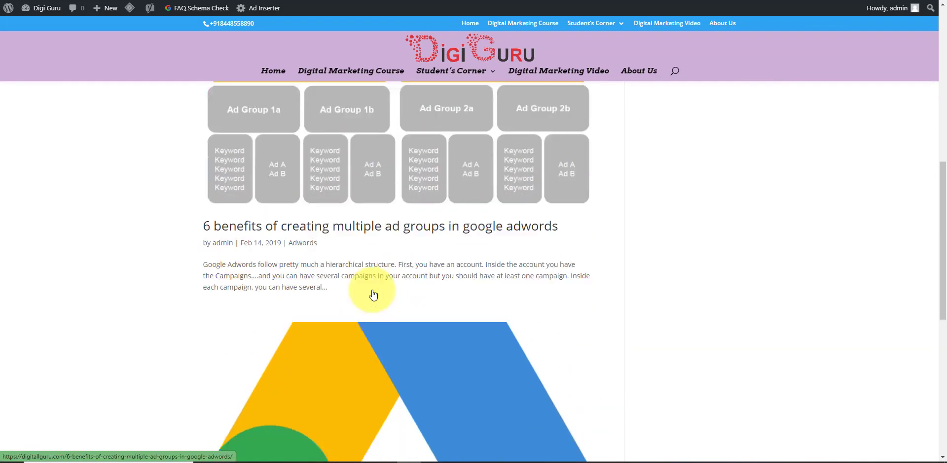
scroll(373, 295, "down", 6)
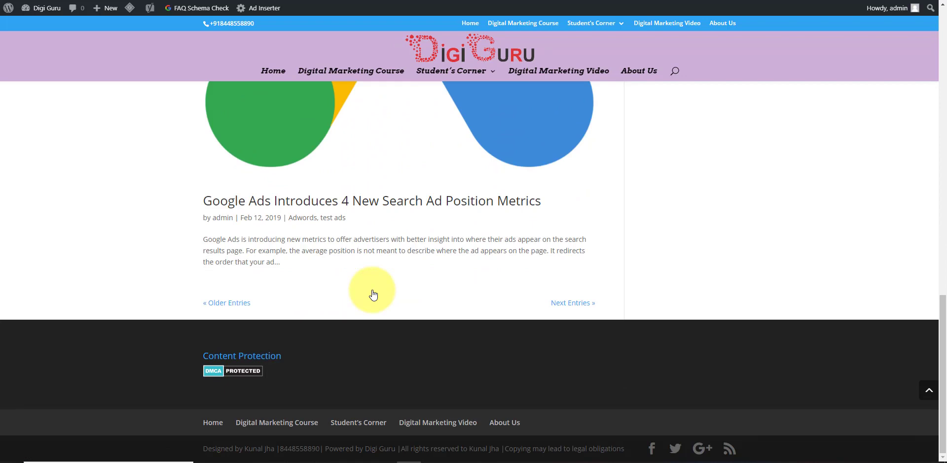
left_click(180, 8)
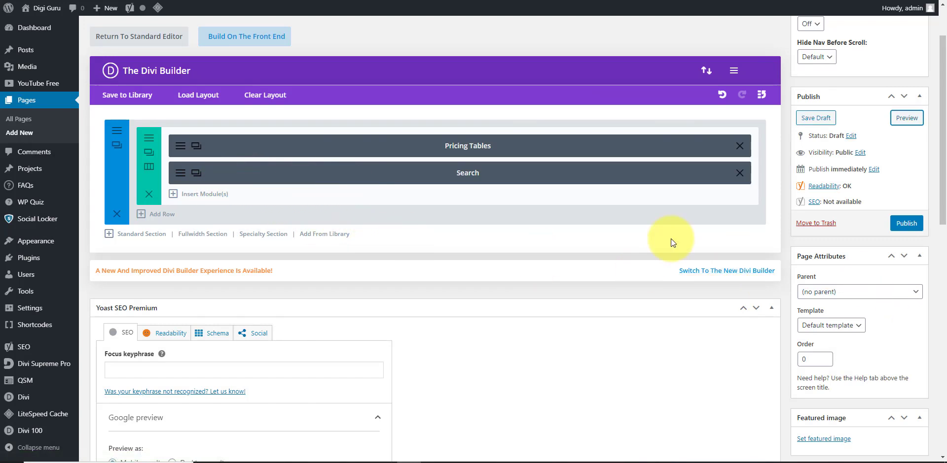
Title the page "Sample Page", preview it, and publish it
scroll(513, 241, "up", 2)
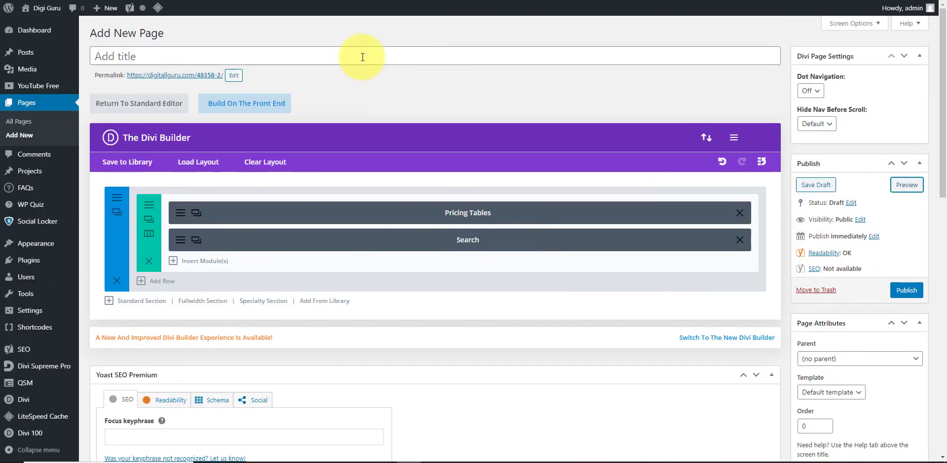
left_click(362, 57)
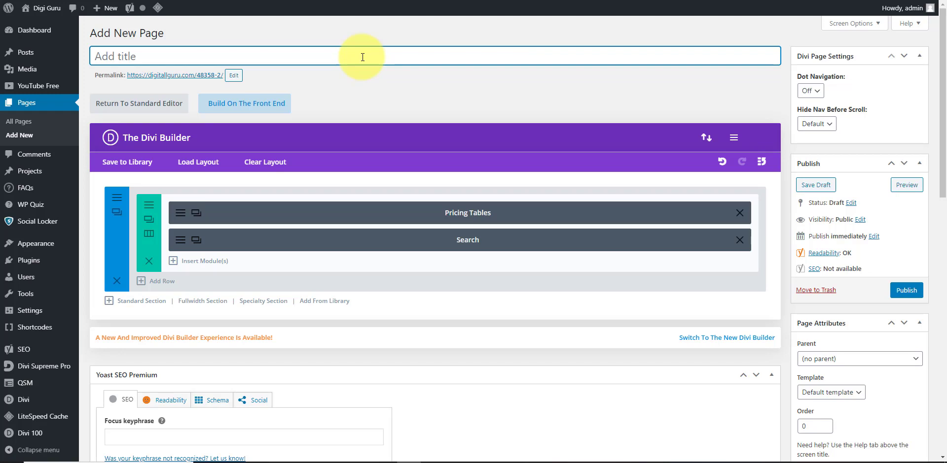
type("Sample Page")
left_click(906, 187)
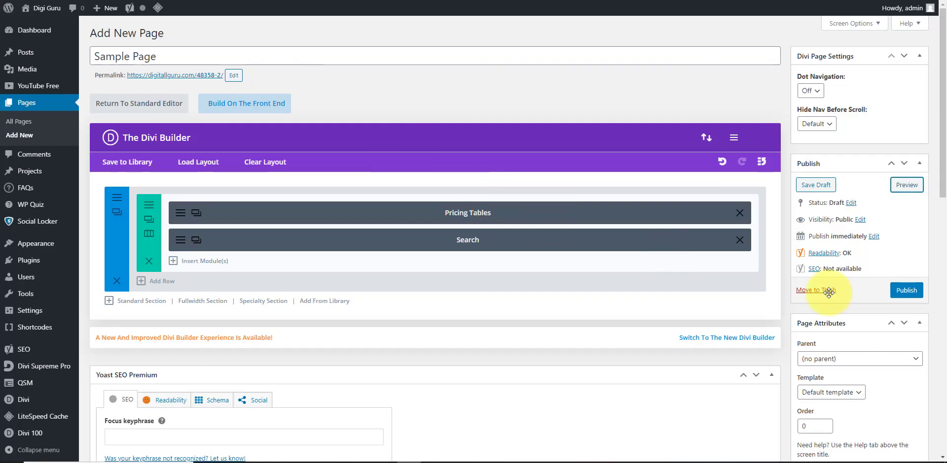
left_click(913, 295)
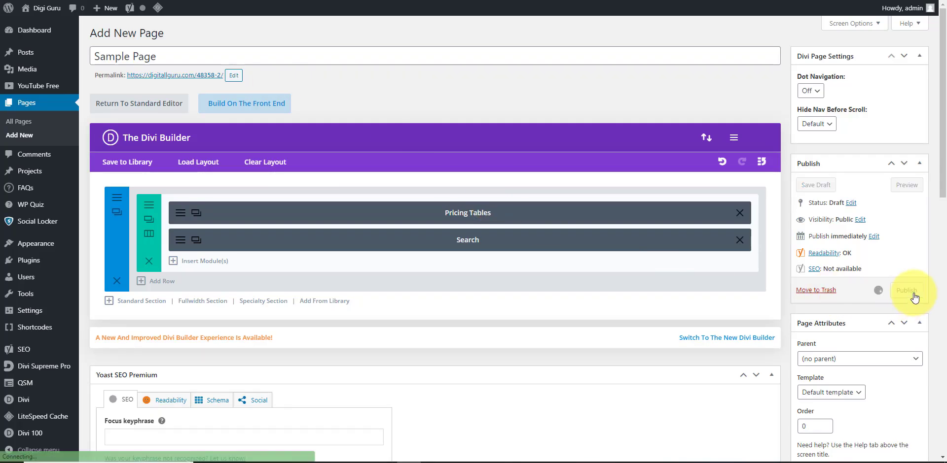
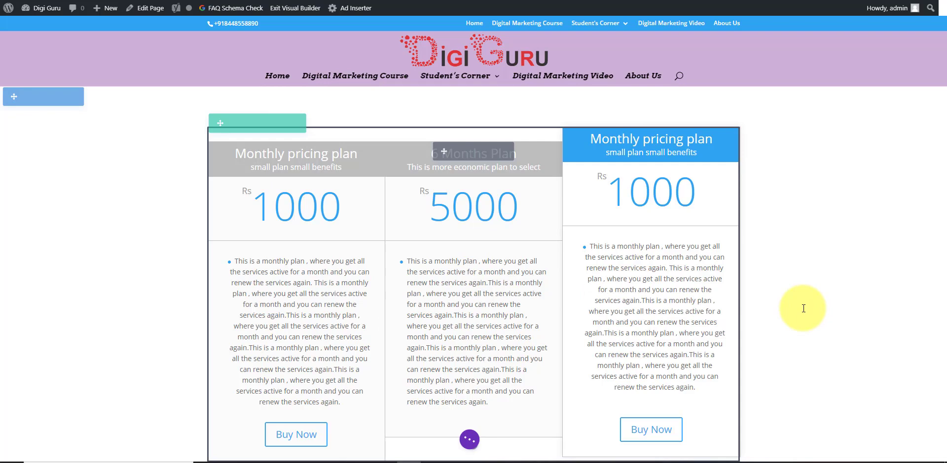
Change the placeholder text of the search module below the pricing tables to "Input search query"
scroll(382, 380, "down", 3)
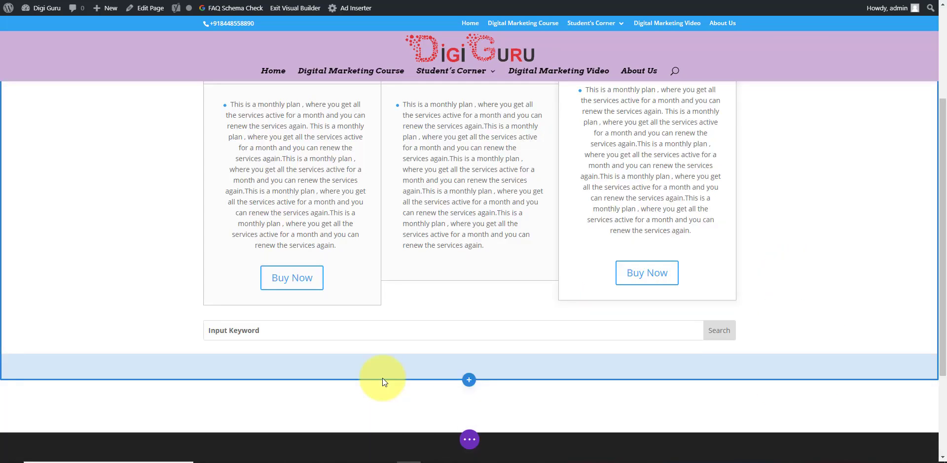
mouse_move(361, 329)
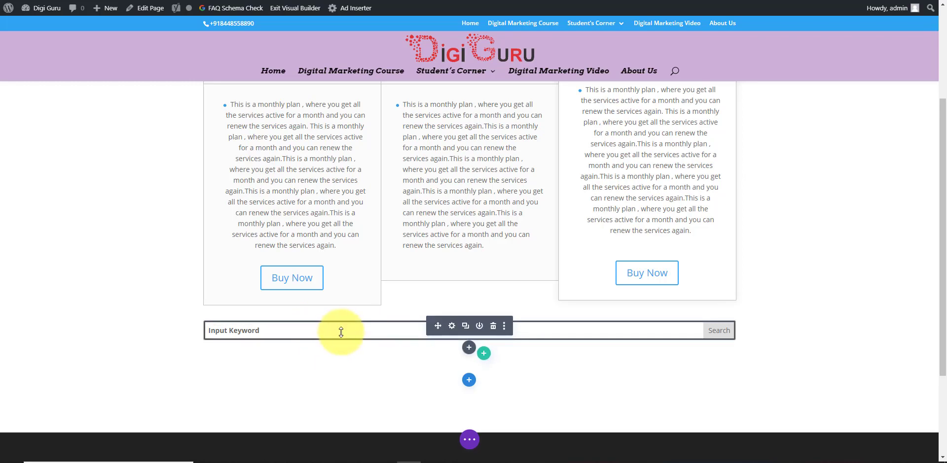
left_click(452, 326)
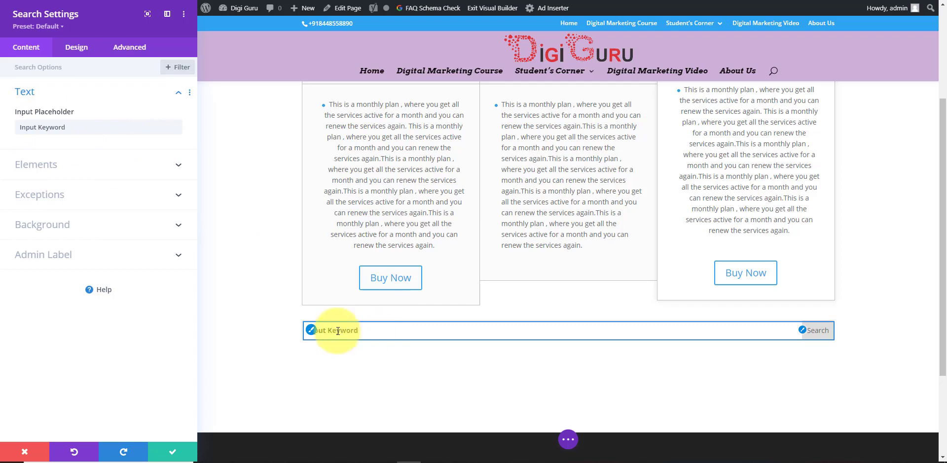
left_click(104, 128)
key("BackSpace")
key("BackSpace")
key("BackSpace")
key("BackSpace")
key("BackSpace")
key("BackSpace")
key("BackSpace")
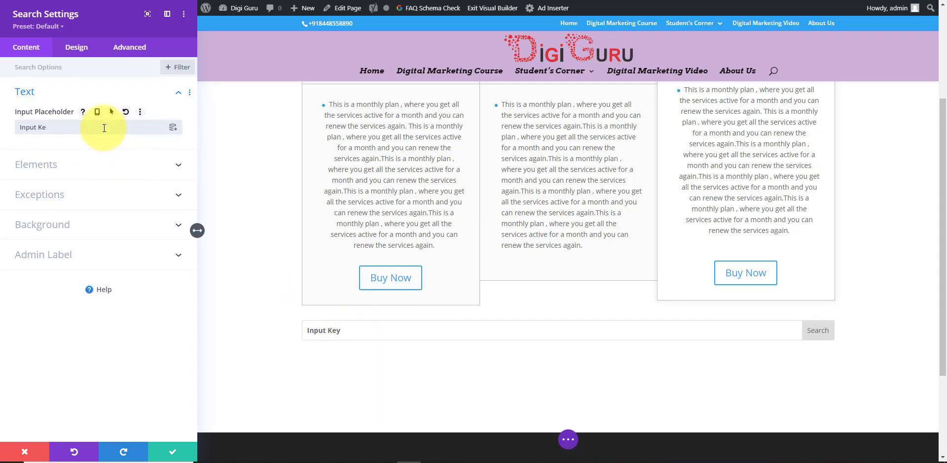
type("search query")
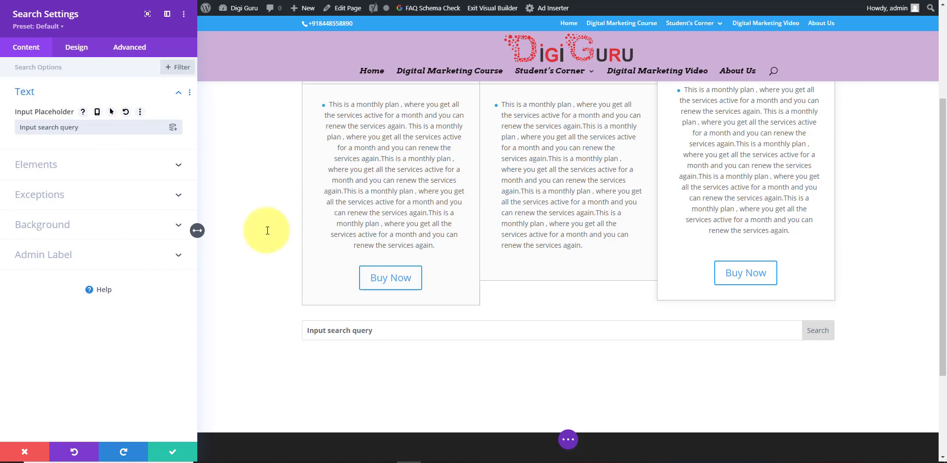
Review the search module's Elements option and its Exceptions for pages, posts and categories
left_click(115, 165)
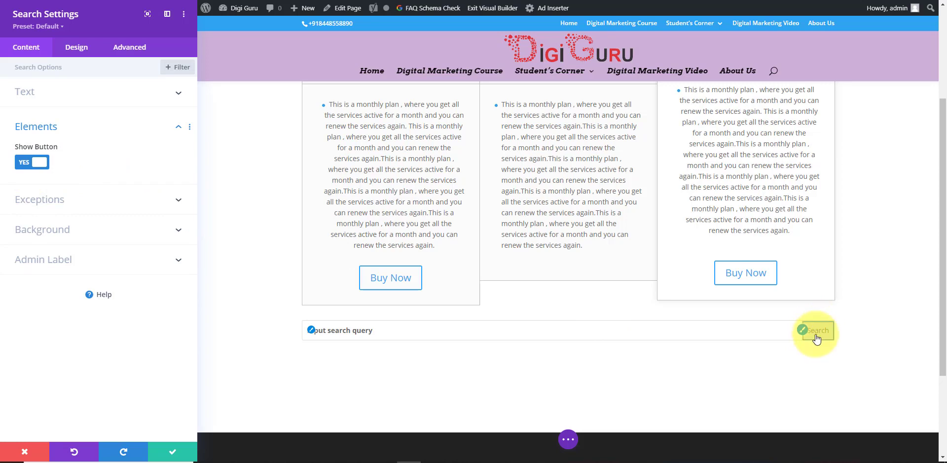
left_click(90, 212)
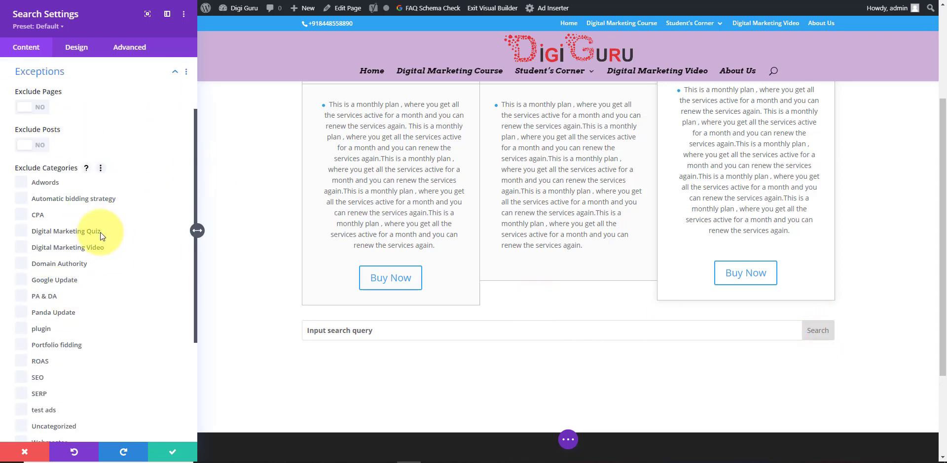
scroll(97, 235, "down", 2)
scroll(98, 238, "down", 1)
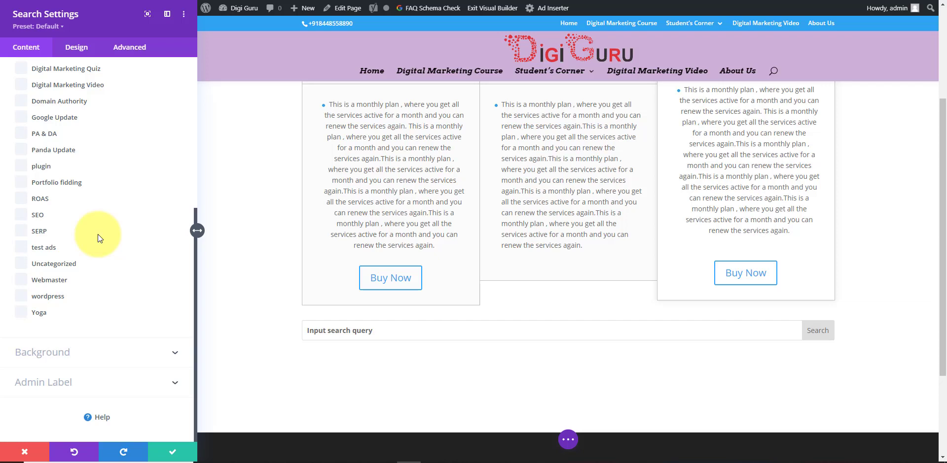
Give the search module a linear background gradient from white (#ffffff) to muted teal (#7bc4b8)
left_click(123, 355)
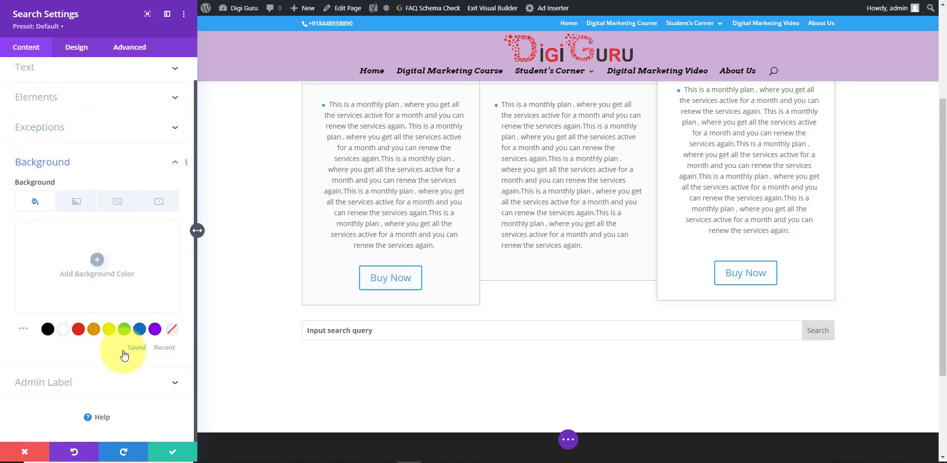
left_click(77, 208)
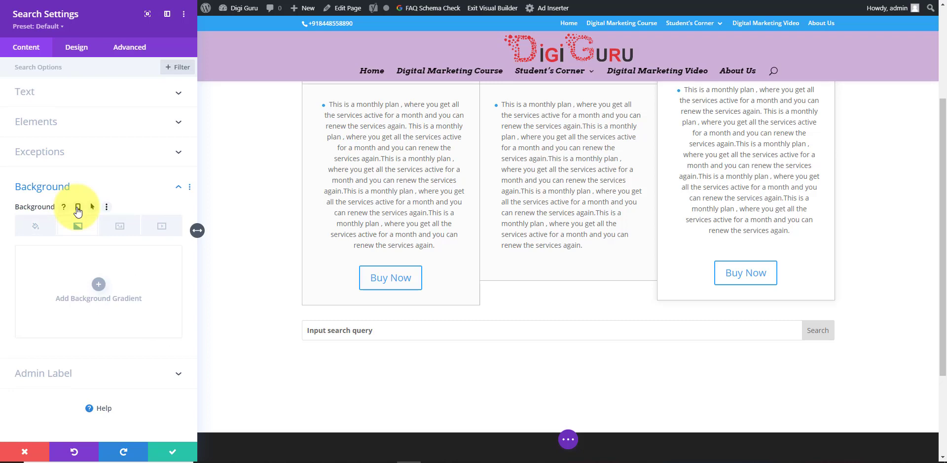
left_click(98, 286)
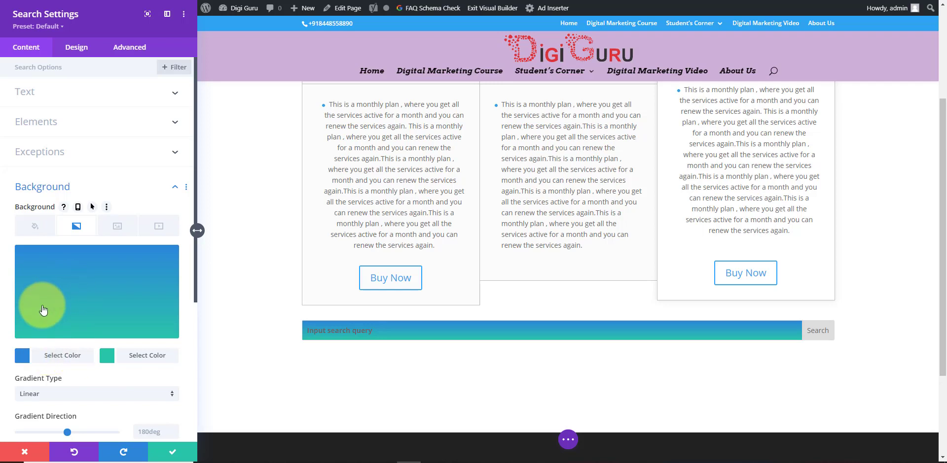
left_click(56, 356)
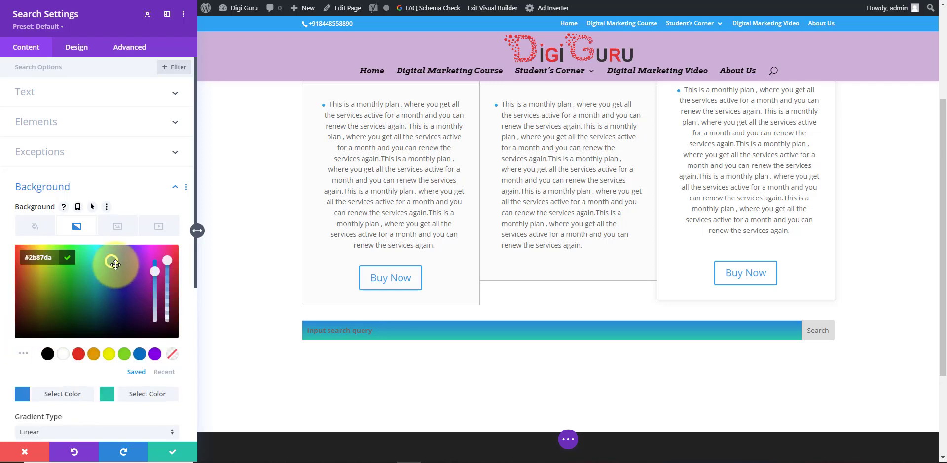
left_click(63, 361)
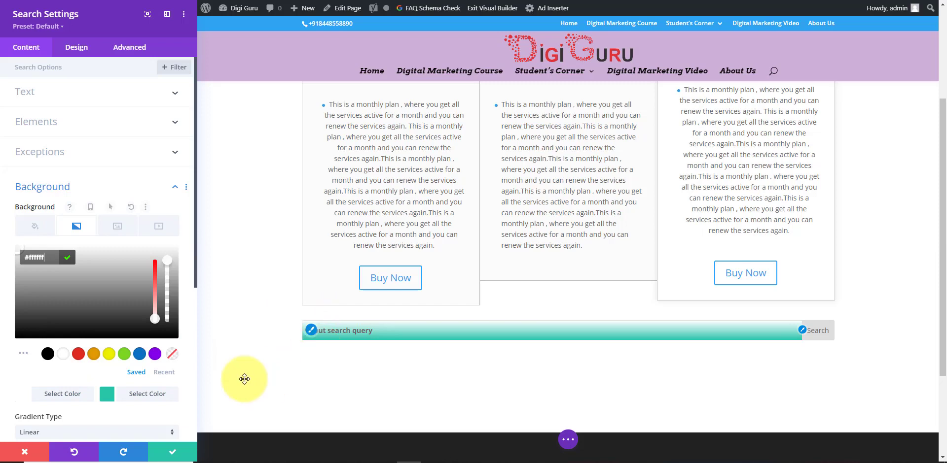
left_click(132, 402)
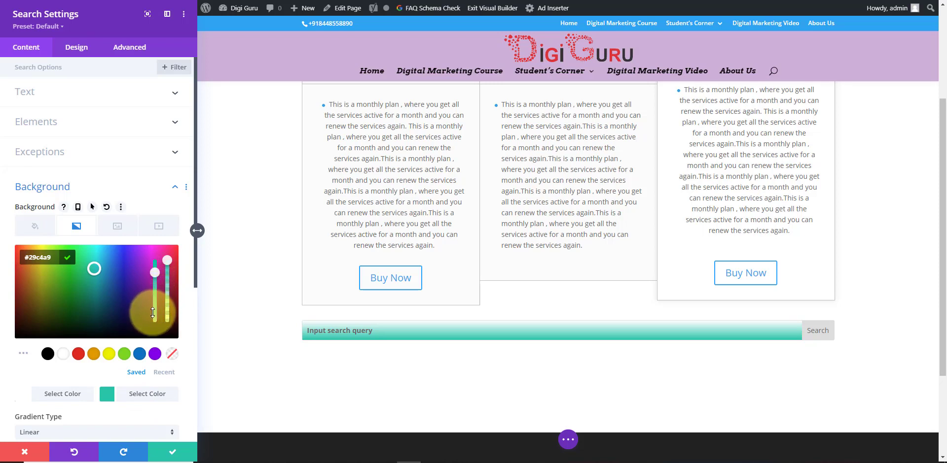
left_click_drag(152, 312, 152, 305)
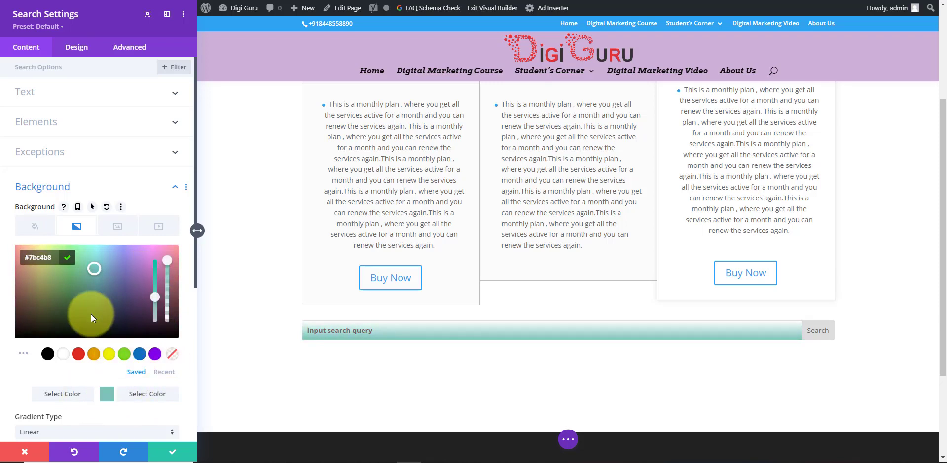
scroll(91, 316, "down", 3)
scroll(91, 315, "up", 3)
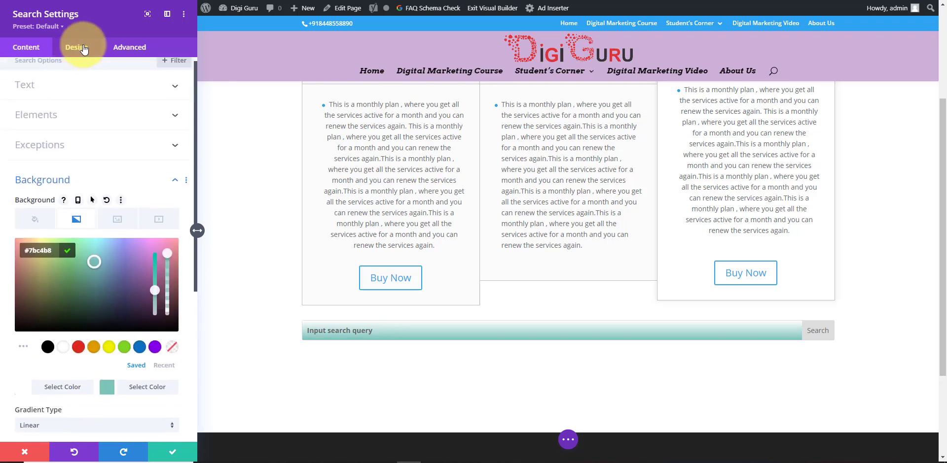
Try the Bold and Ultra Bold font weights on the search module's button text
left_click(84, 49)
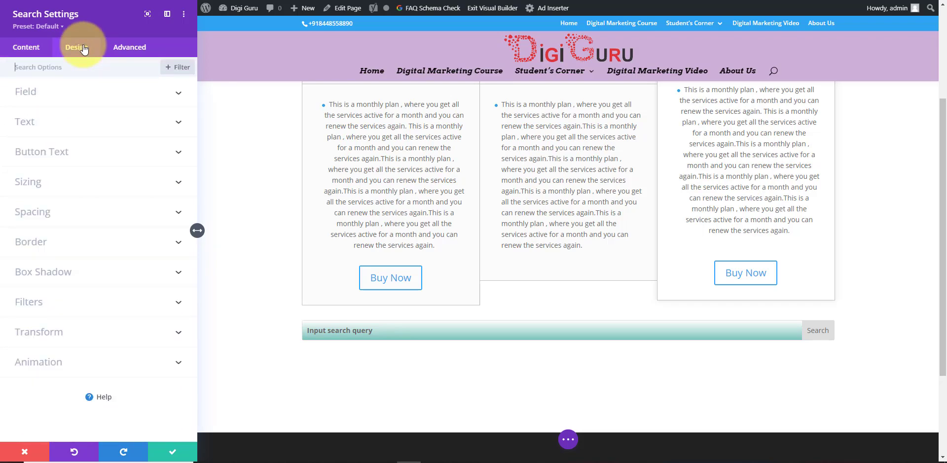
left_click(122, 98)
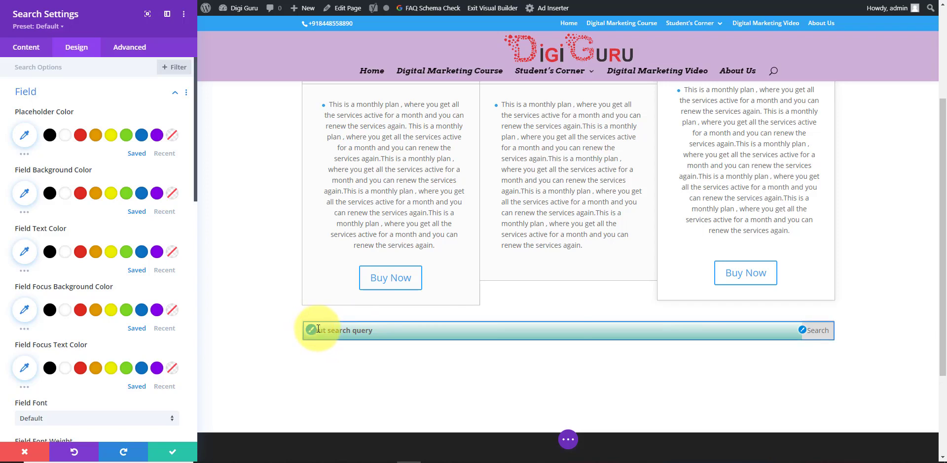
left_click(802, 334)
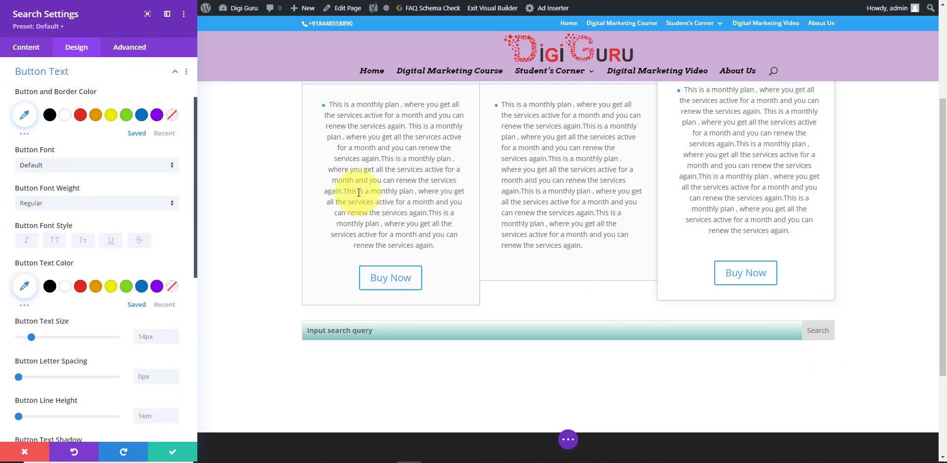
left_click(119, 204)
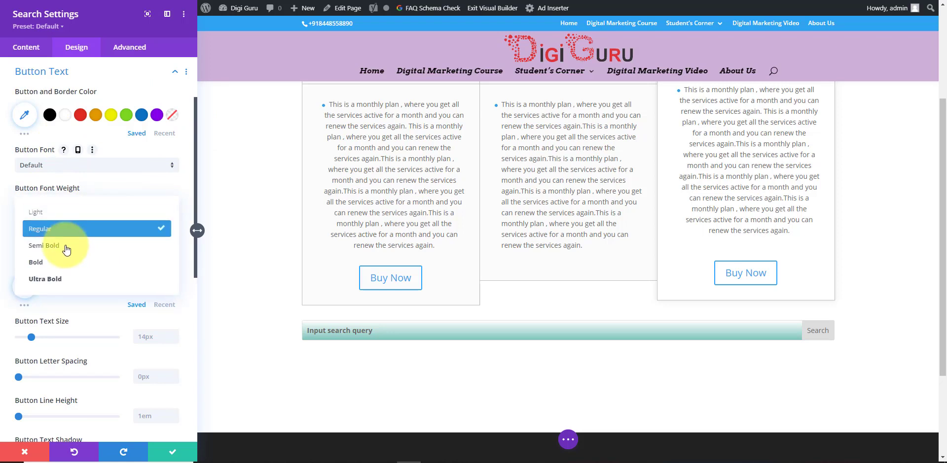
left_click(53, 265)
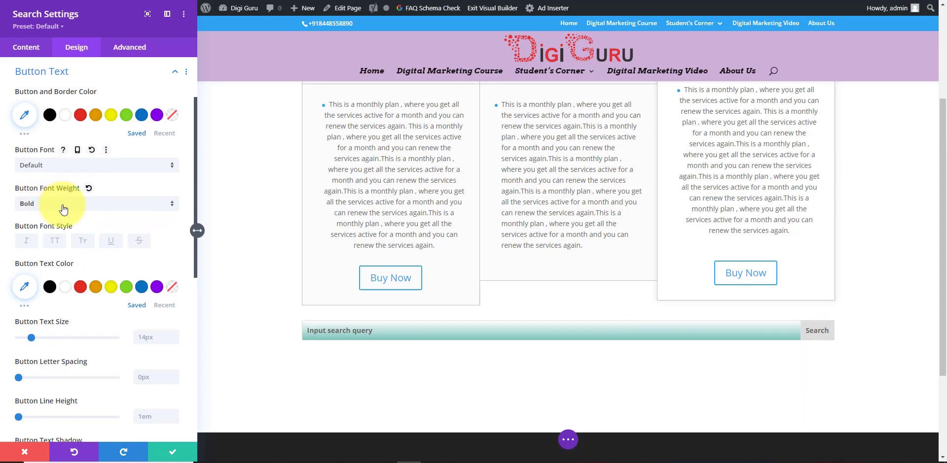
left_click(41, 203)
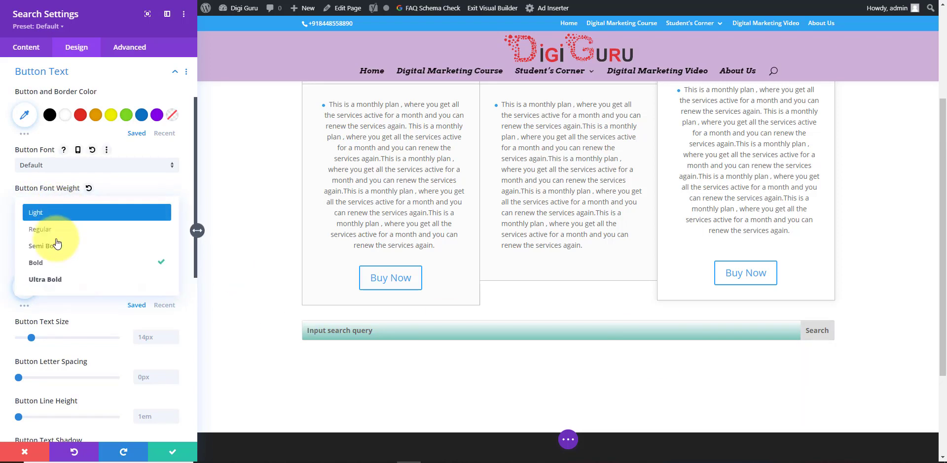
left_click(53, 280)
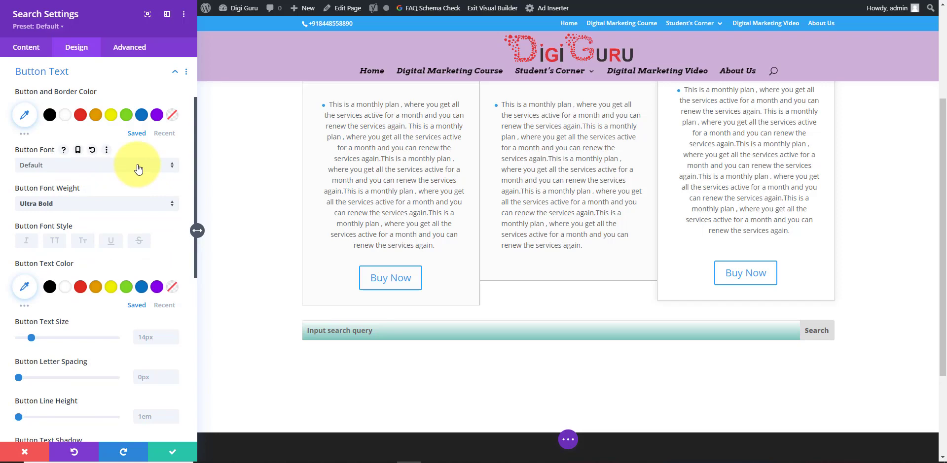
Style the search button text with the Abril Fatface font, 12px letter spacing and 1.1em line height
left_click(115, 168)
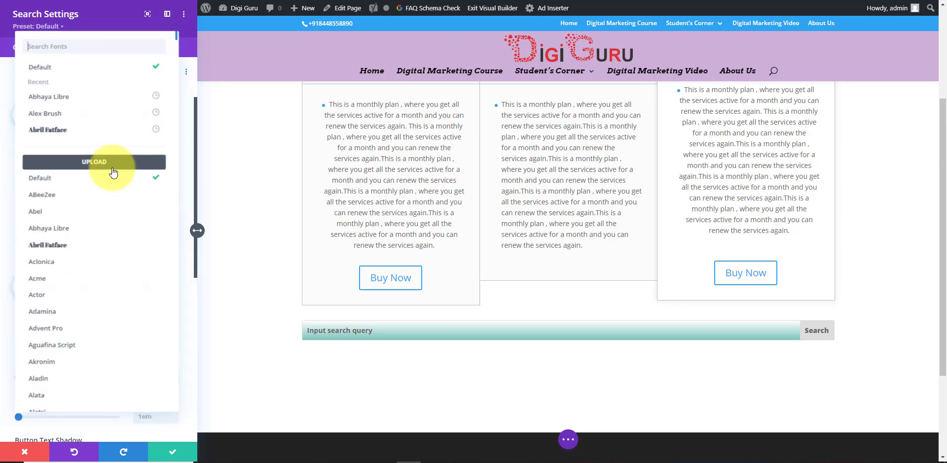
left_click(55, 250)
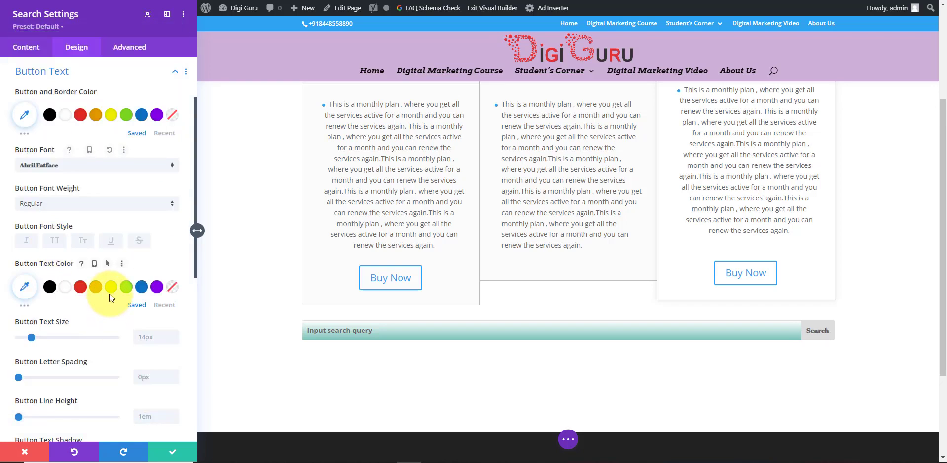
scroll(110, 294, "down", 1)
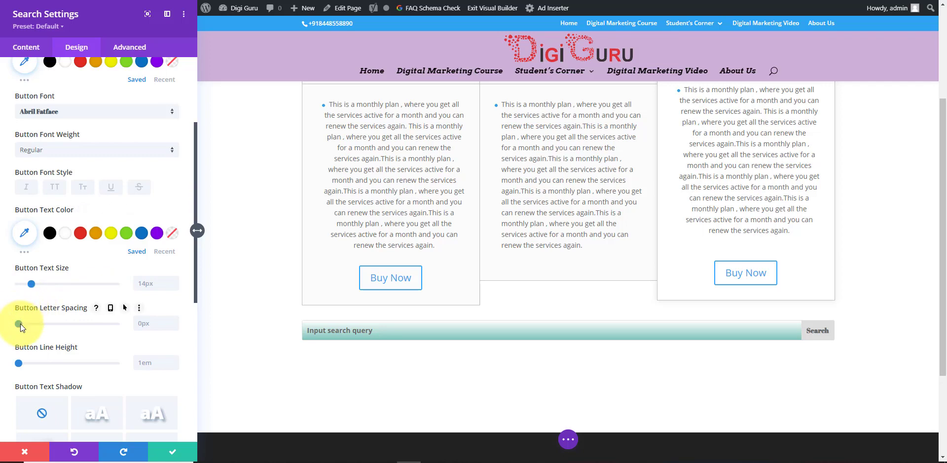
left_click_drag(19, 324, 30, 324)
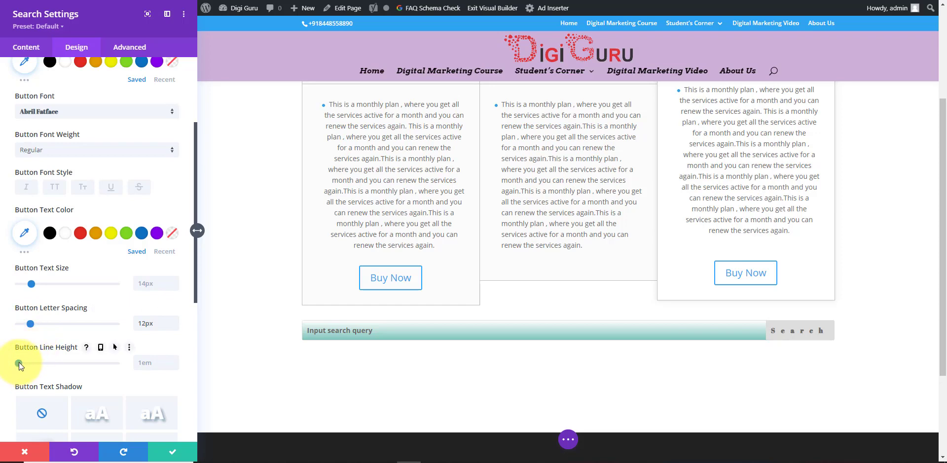
left_click_drag(19, 364, 24, 363)
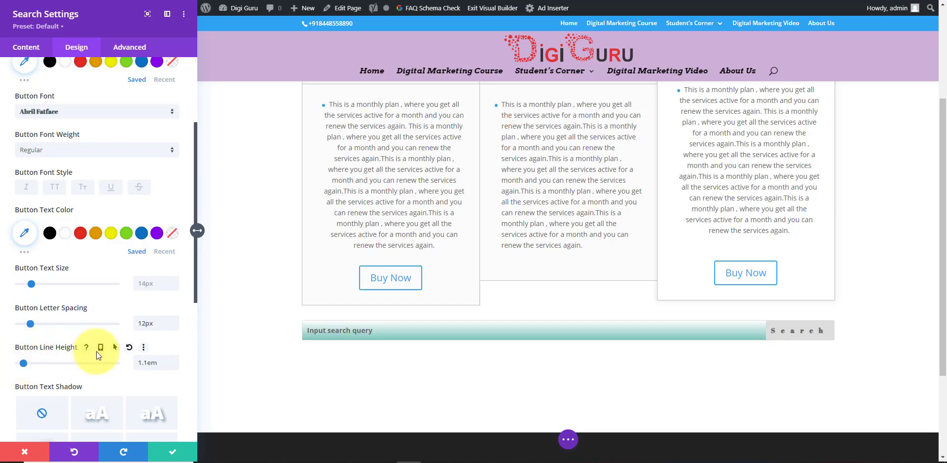
Set the search module's top margin to 40px
scroll(96, 351, "down", 4)
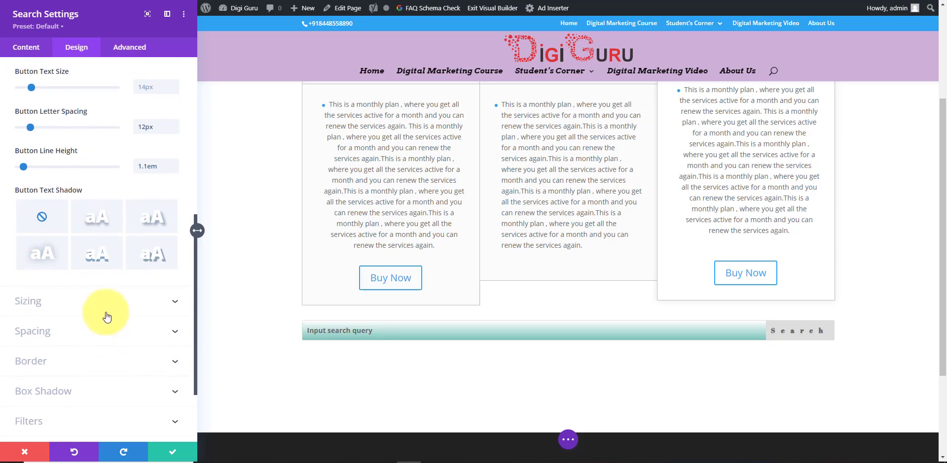
left_click(120, 335)
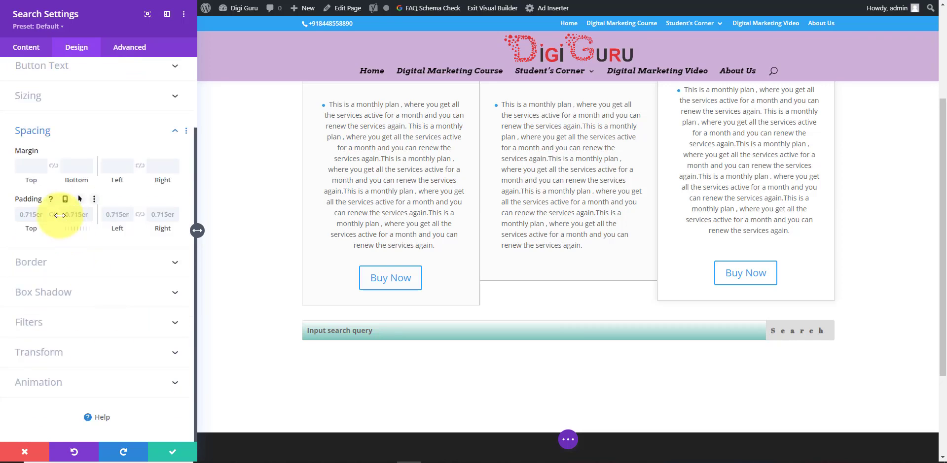
left_click_drag(36, 182, 68, 184)
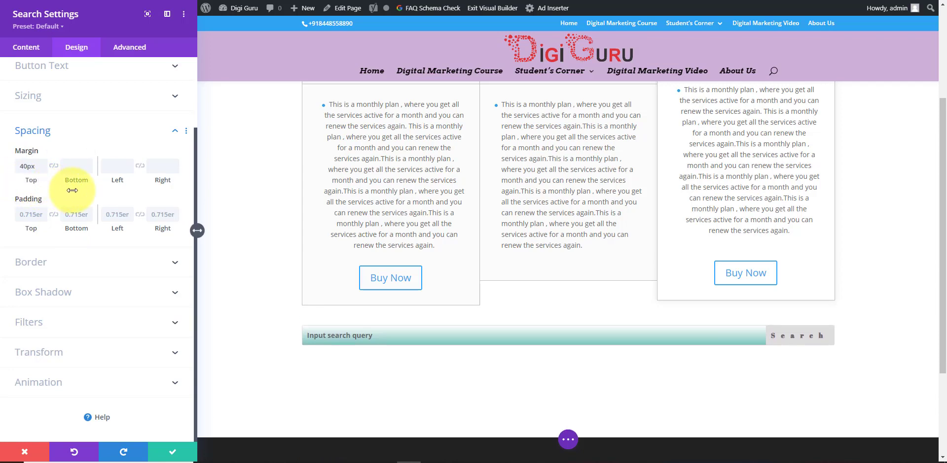
Examine the search module's Sizing options for width, alignment and height
scroll(68, 186, "up", 1)
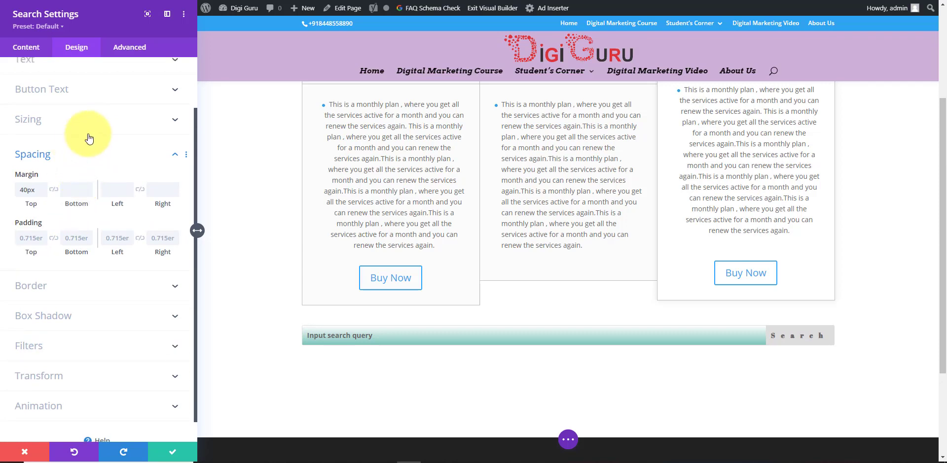
left_click(117, 129)
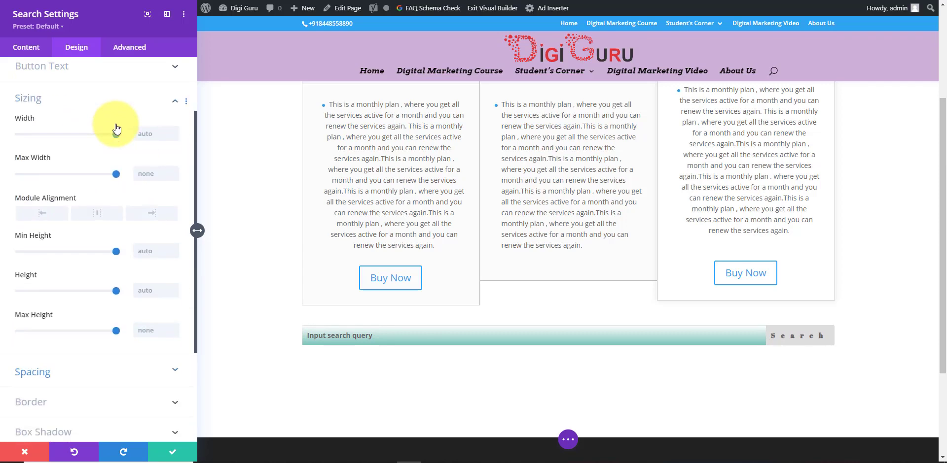
scroll(132, 226, "down", 1)
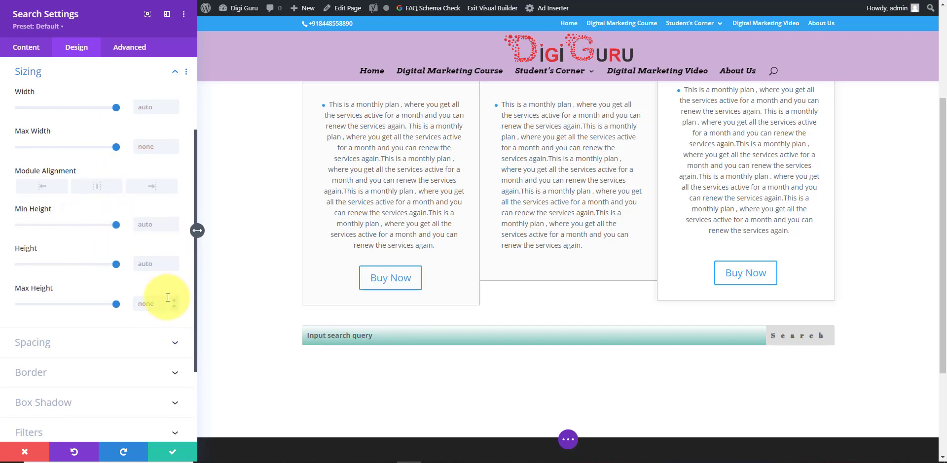
scroll(95, 307, "down", 2)
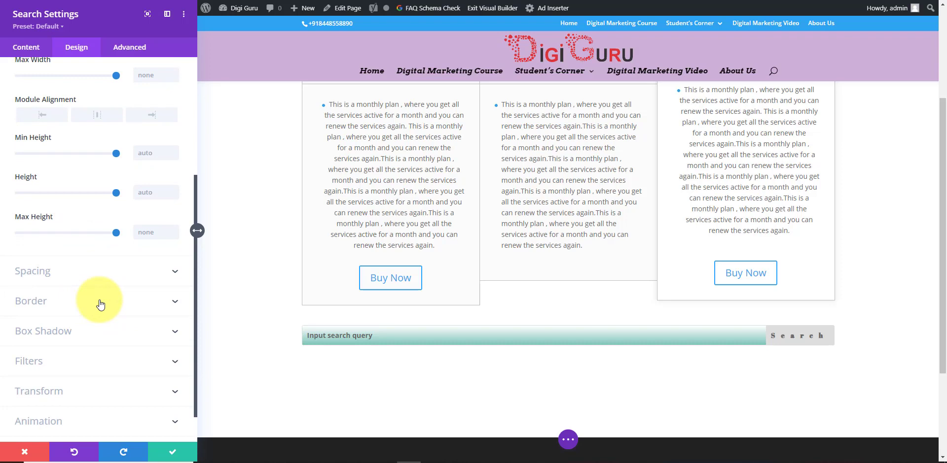
Give the search module a black border with a width of 4px
left_click(100, 301)
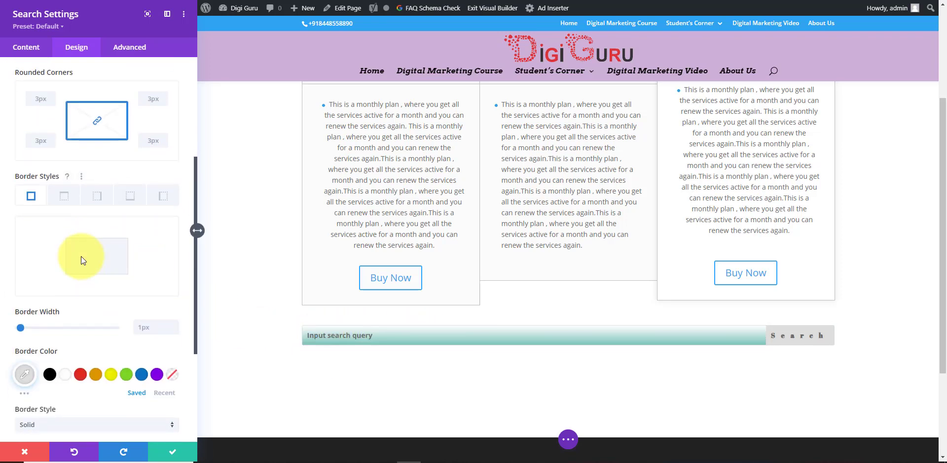
scroll(50, 334, "down", 1)
left_click(50, 347)
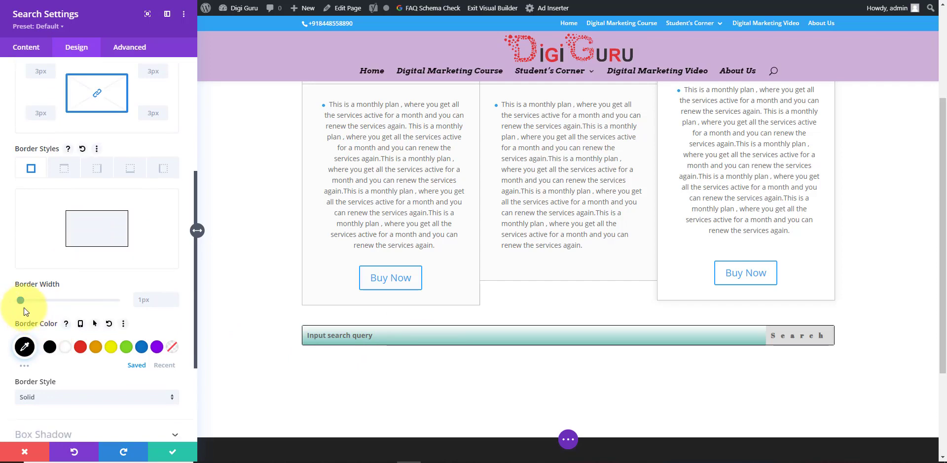
left_click_drag(20, 300, 28, 300)
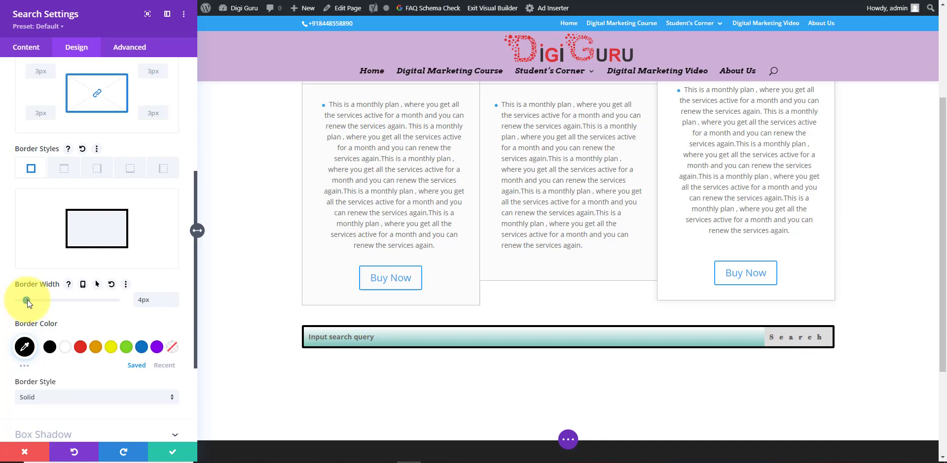
Set the search module's border style to Groove and round all four corners to 97px
scroll(85, 348, "down", 3)
scroll(85, 347, "up", 3)
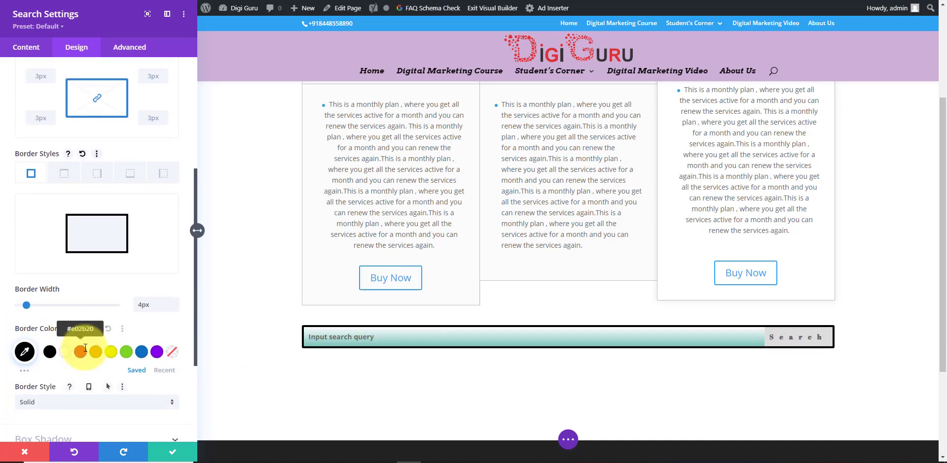
left_click(83, 409)
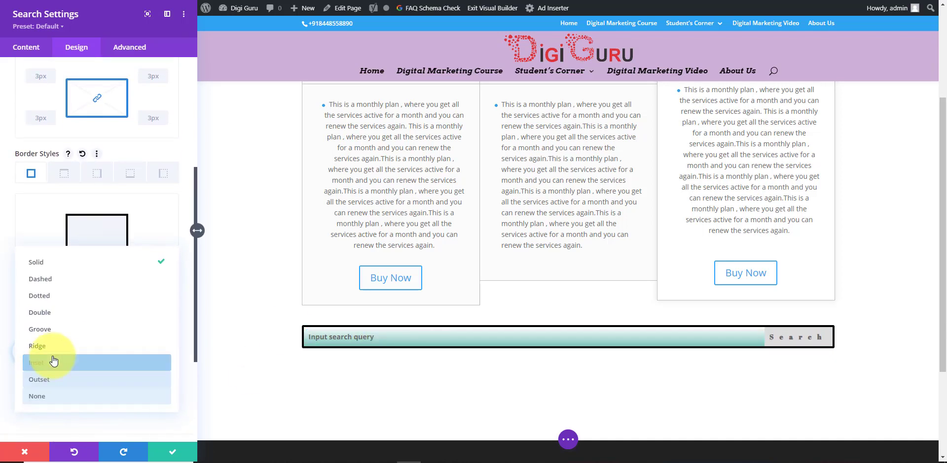
left_click(38, 330)
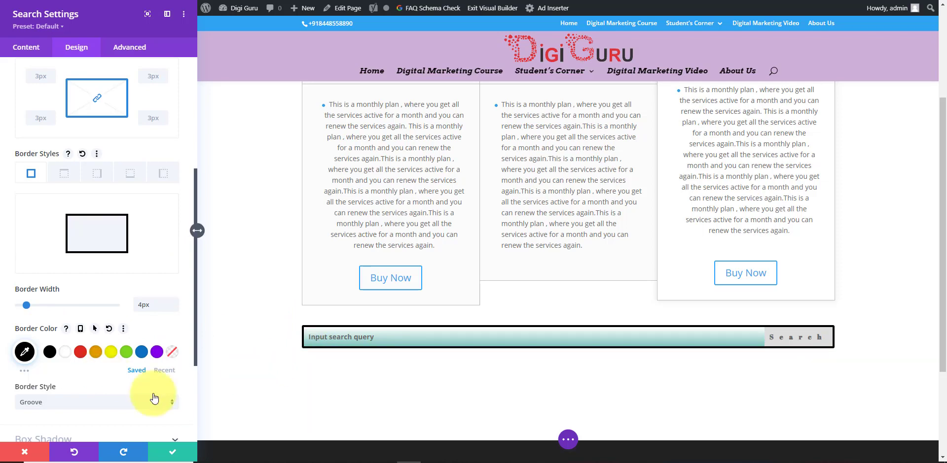
scroll(106, 296, "up", 1)
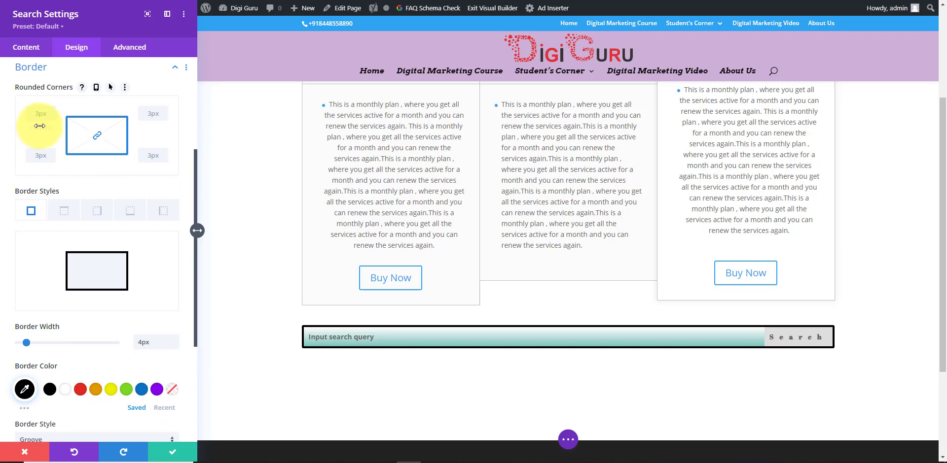
left_click_drag(42, 126, 56, 126)
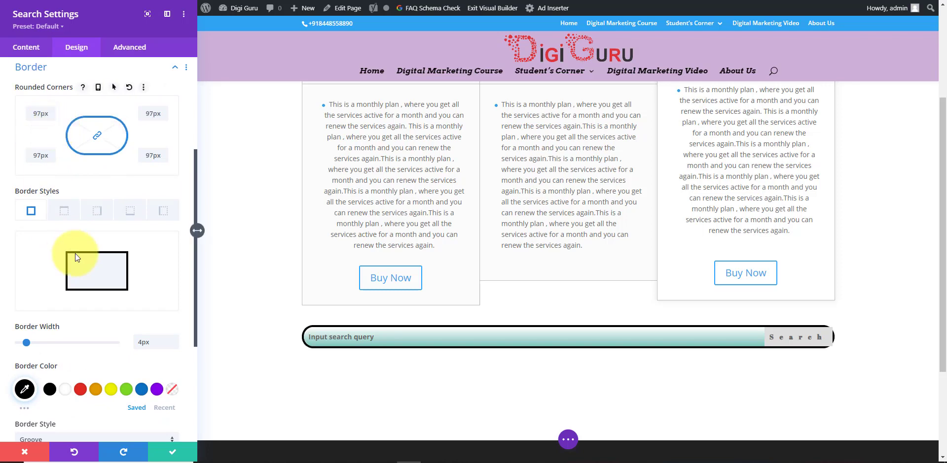
Apply the soft all-around box shadow preset to the search module and save the module's settings
scroll(137, 279, "down", 4)
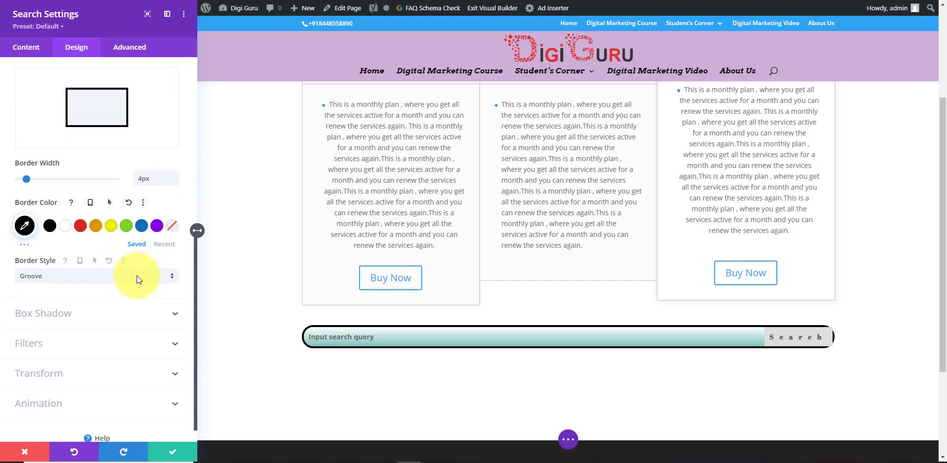
left_click(84, 298)
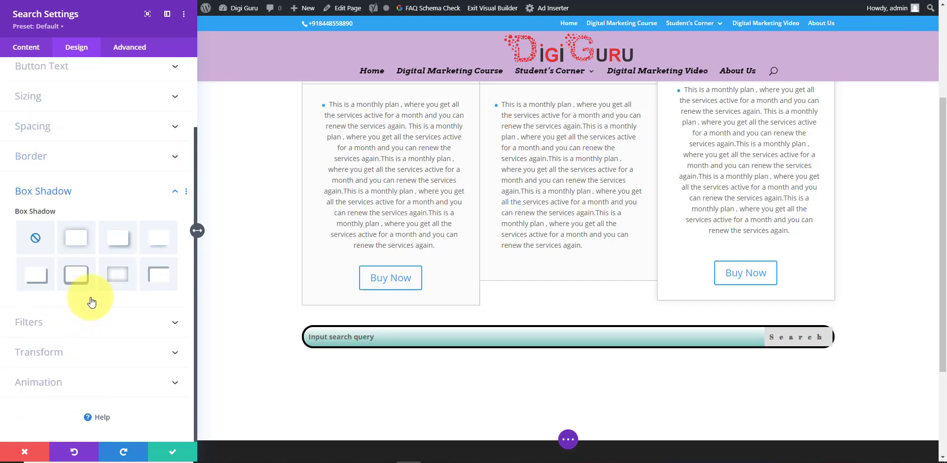
left_click(82, 240)
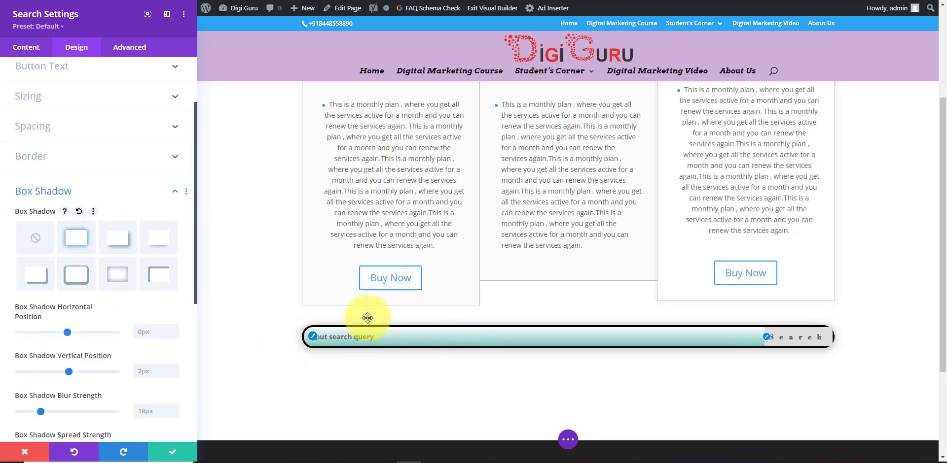
scroll(459, 292, "down", 2)
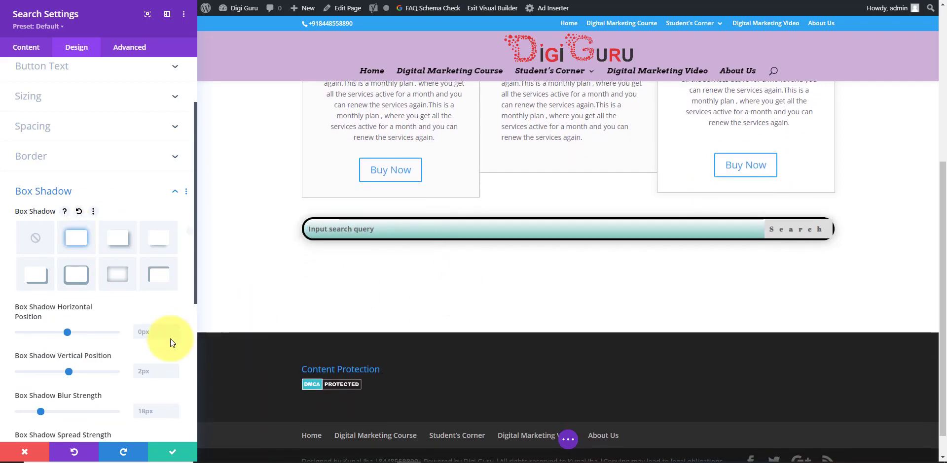
left_click(176, 452)
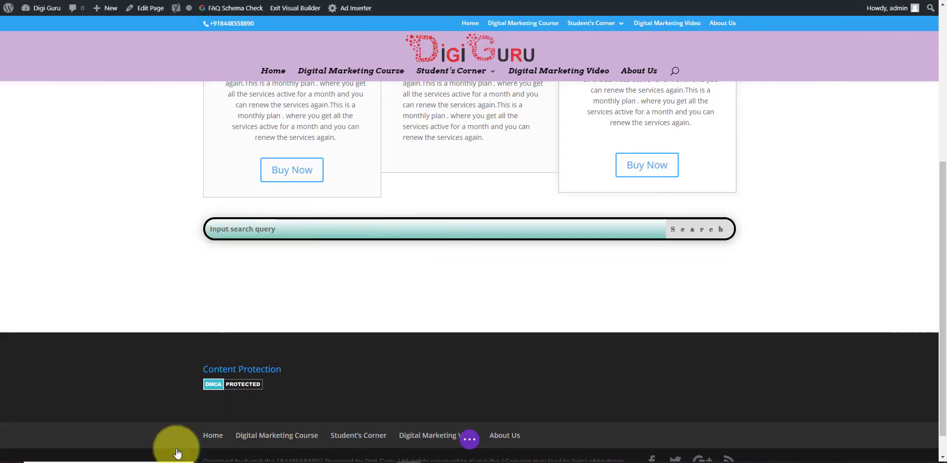
scroll(516, 250, "up", 4)
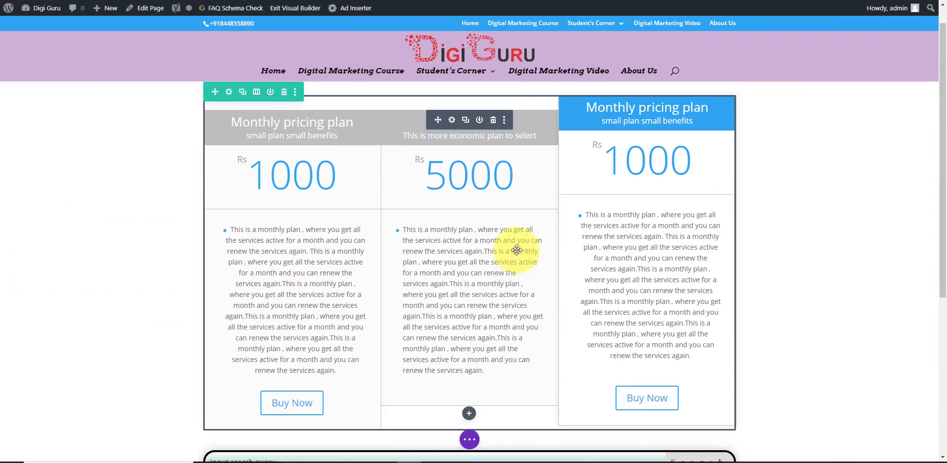
scroll(464, 205, "up", 1)
scroll(582, 247, "down", 2)
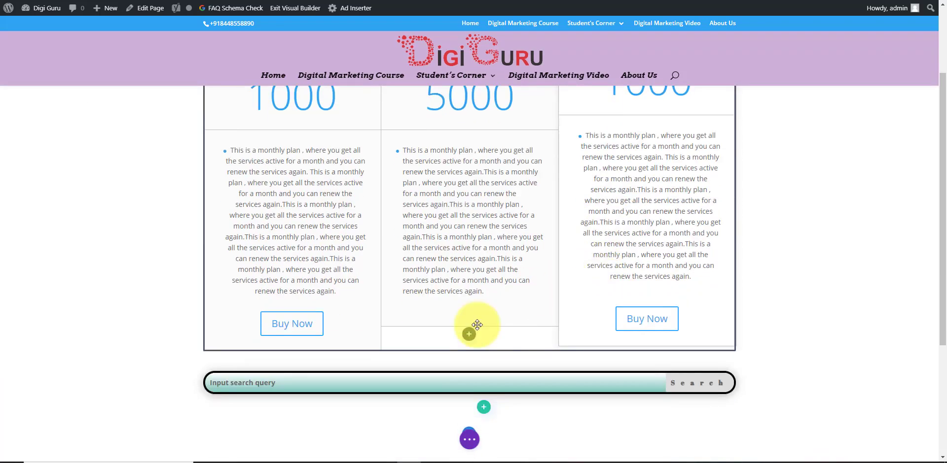
scroll(544, 391, "down", 1)
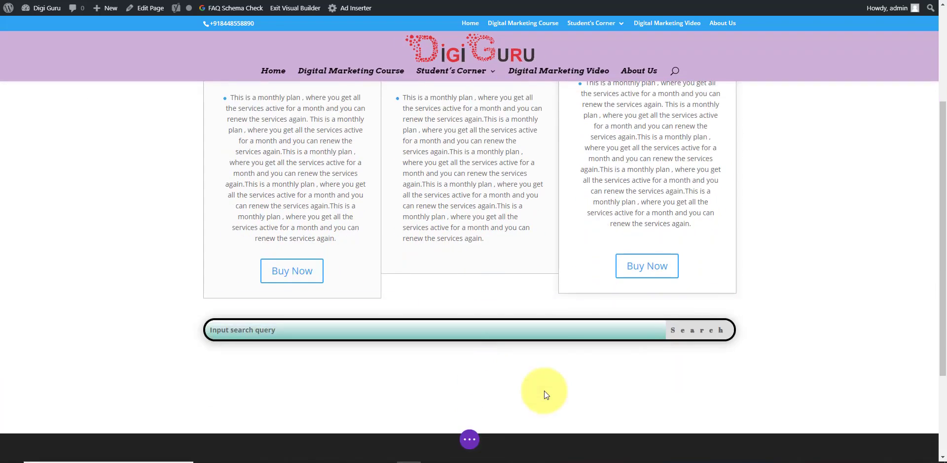